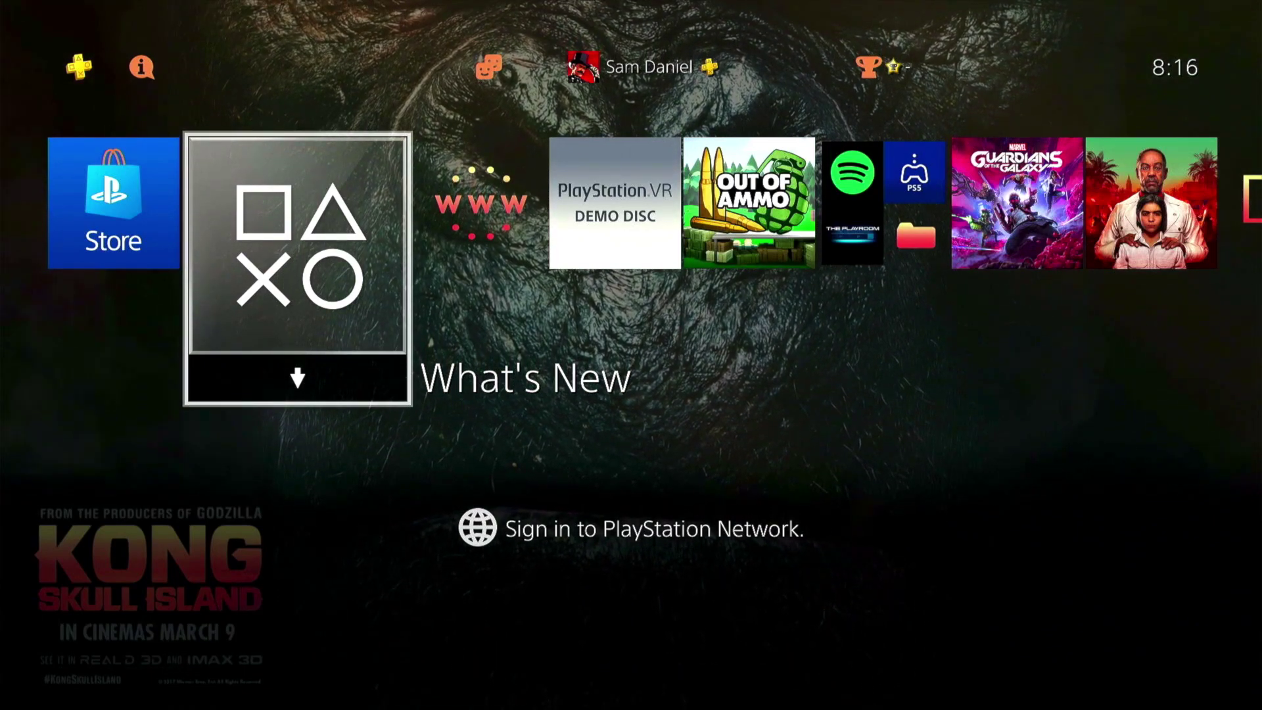
Move the home screen selection from What's New to the Internet Browser tile.
key(Right)
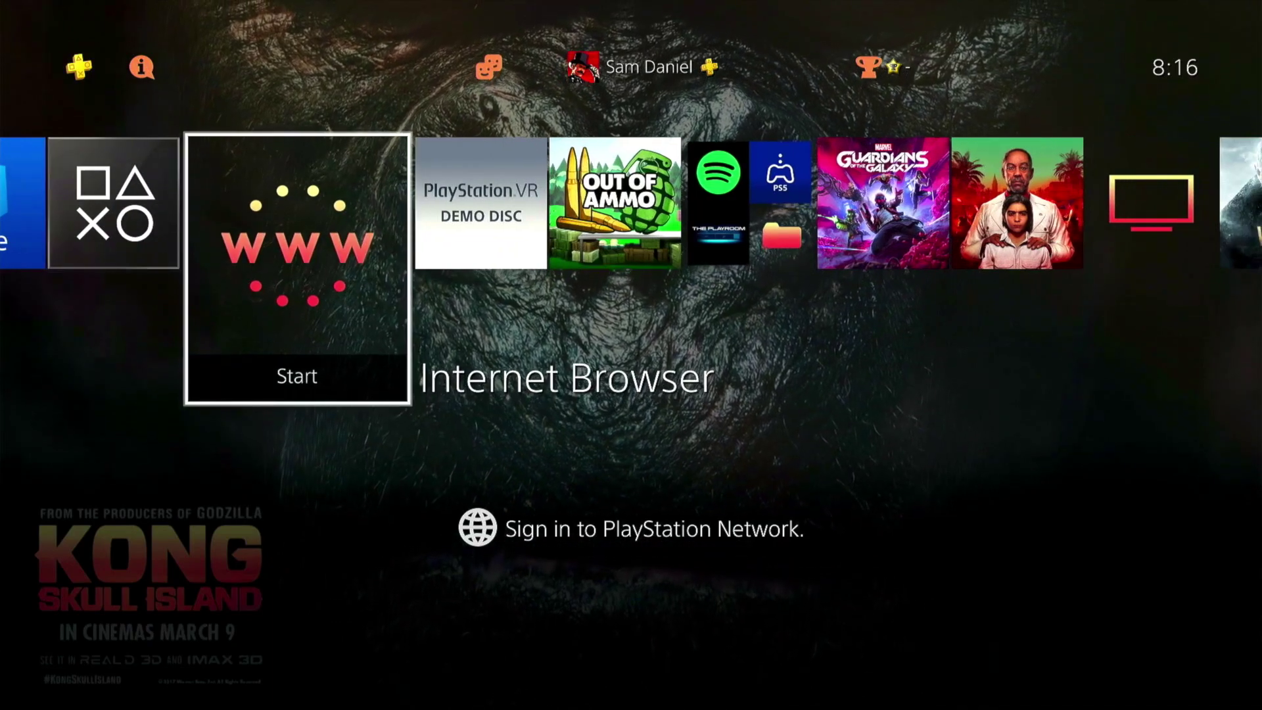
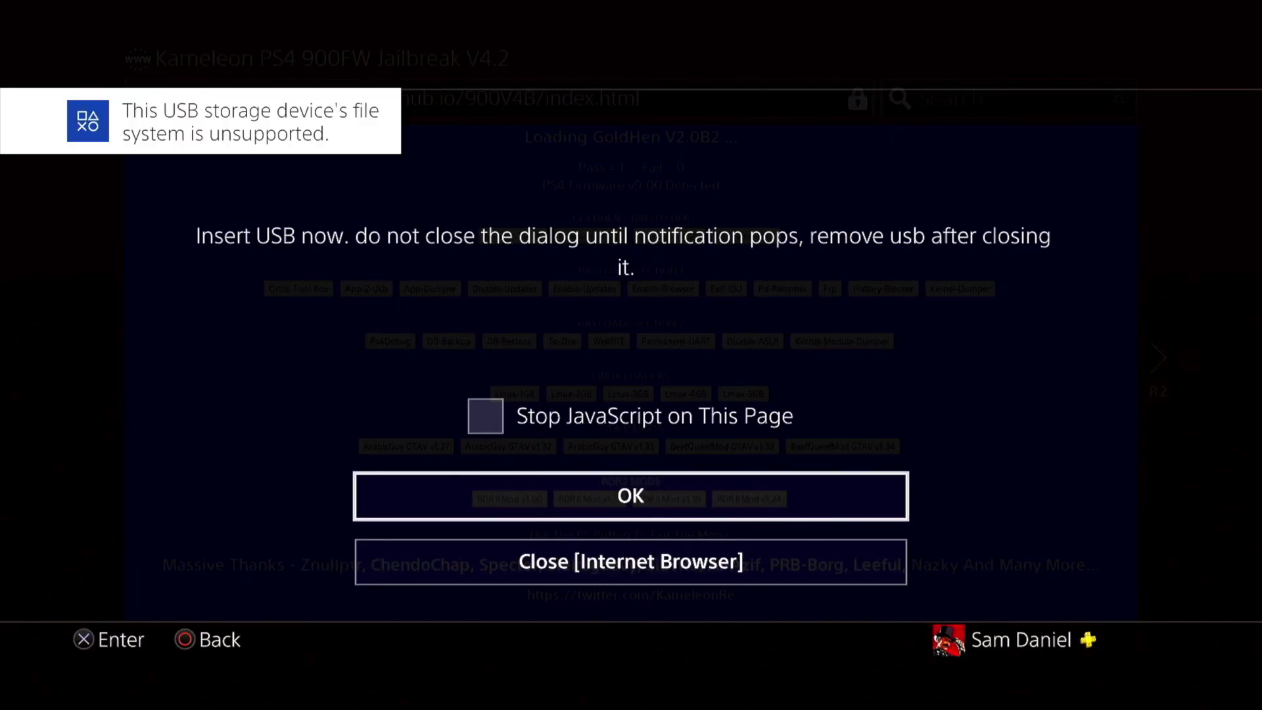
Confirm the 'Insert USB now' prompt so GoldHen V2.0B2 loads, then go back to the home screen.
key(Return)
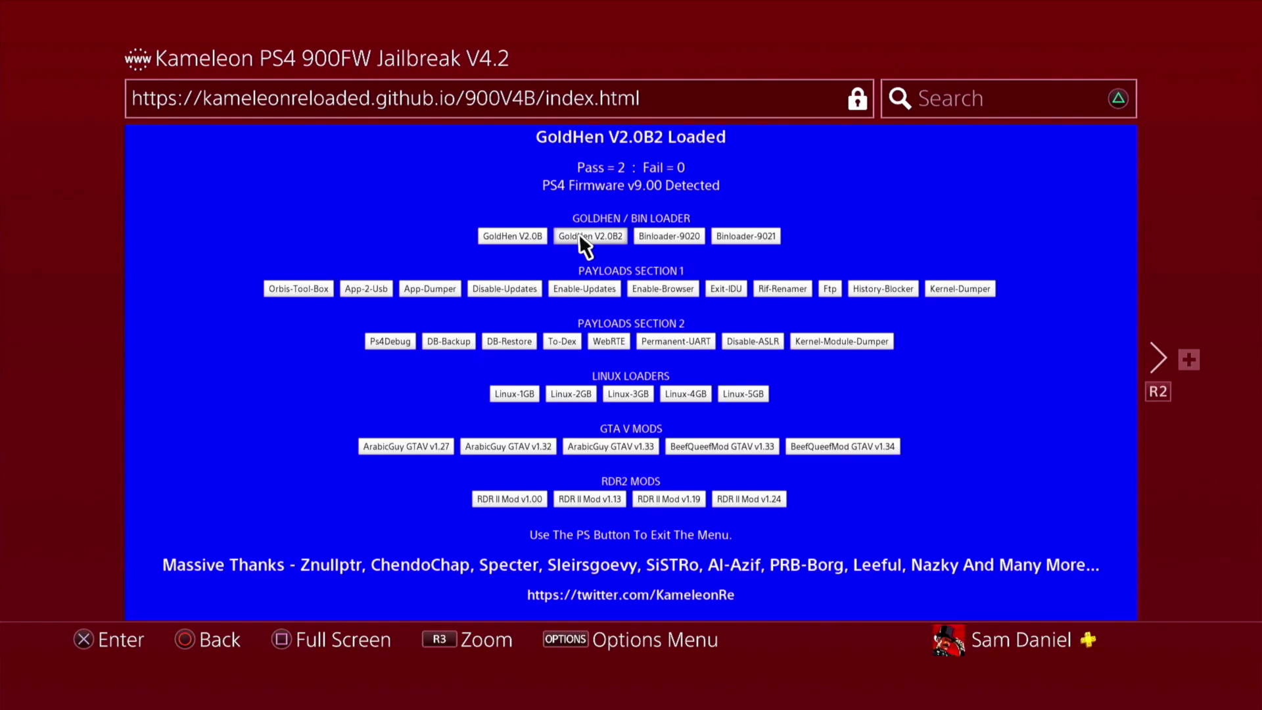
key(super)
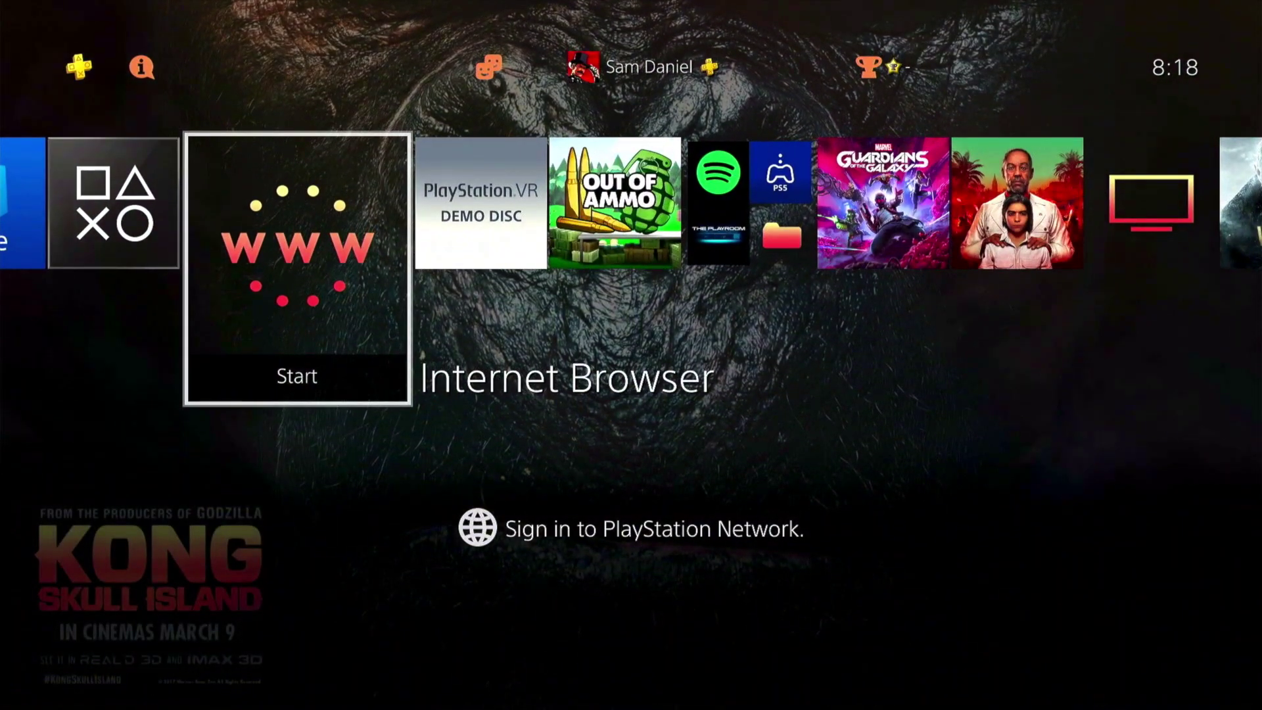
Relaunch the Internet Browser from its home screen tile.
key(Return)
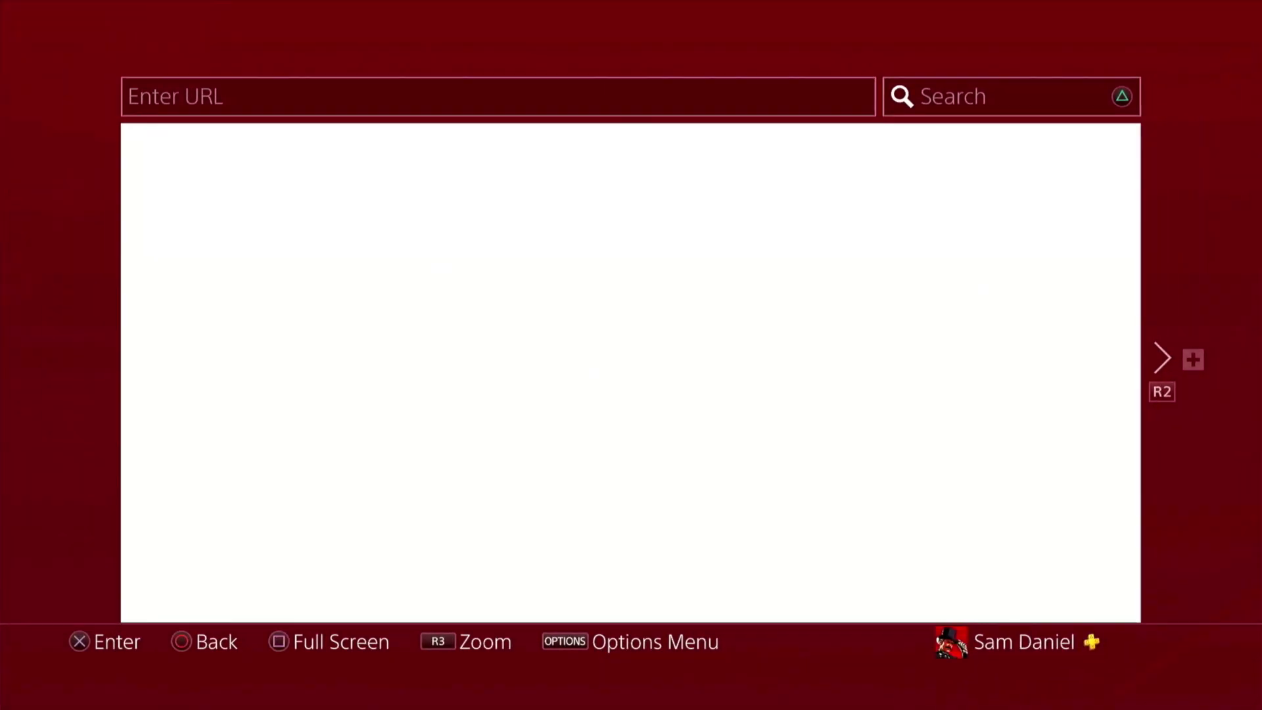
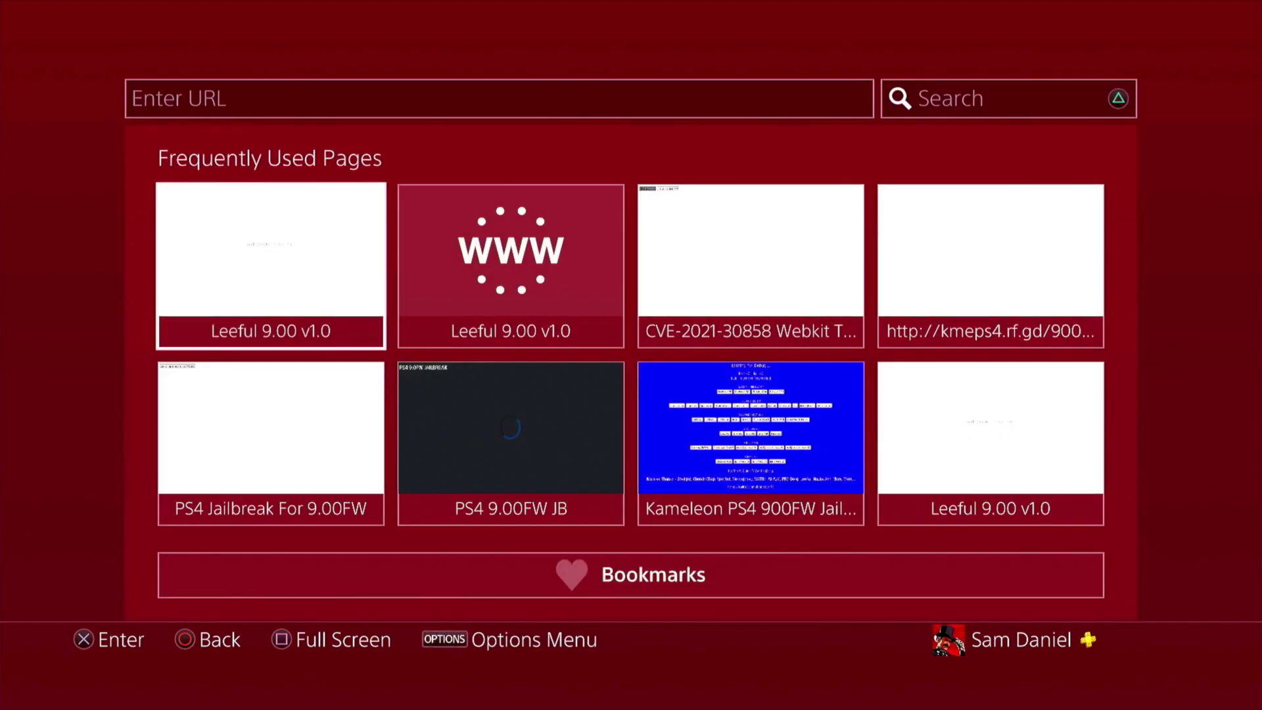
key(Right)
key(Left)
key(Up)
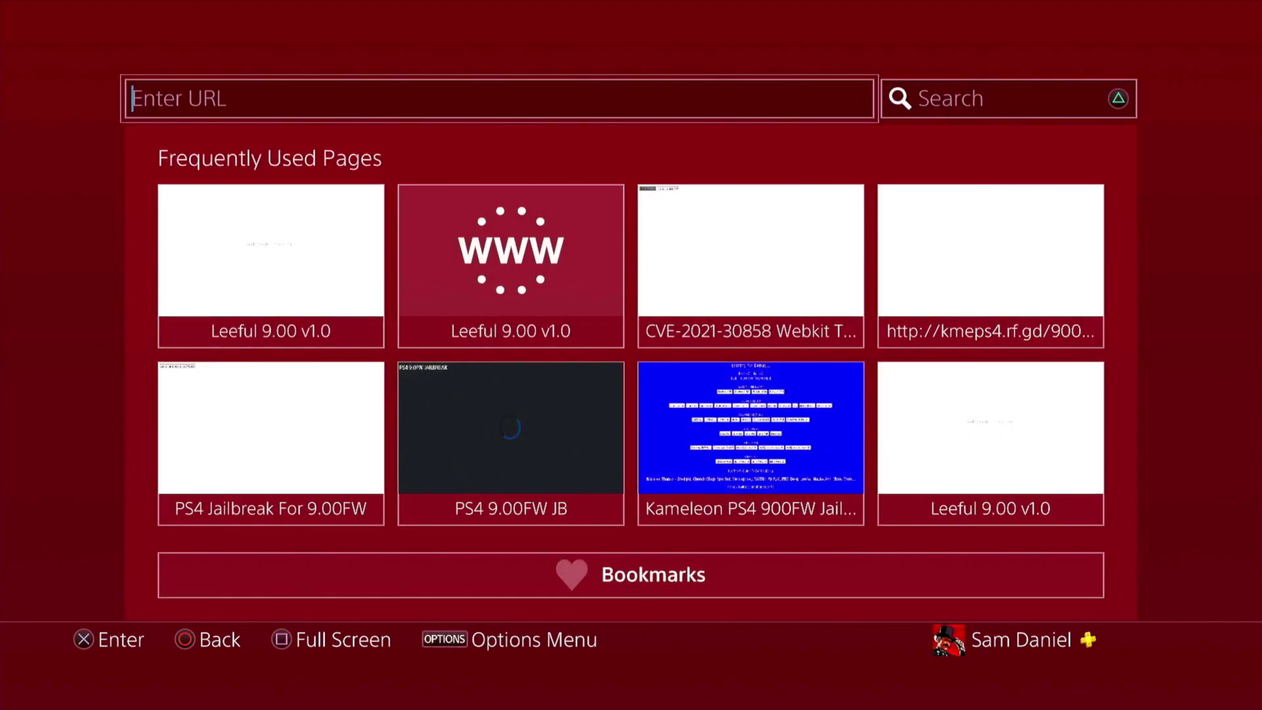
key(Return)
text(htt)
key(Up)
key(Up)
key(Left)
key(Return)
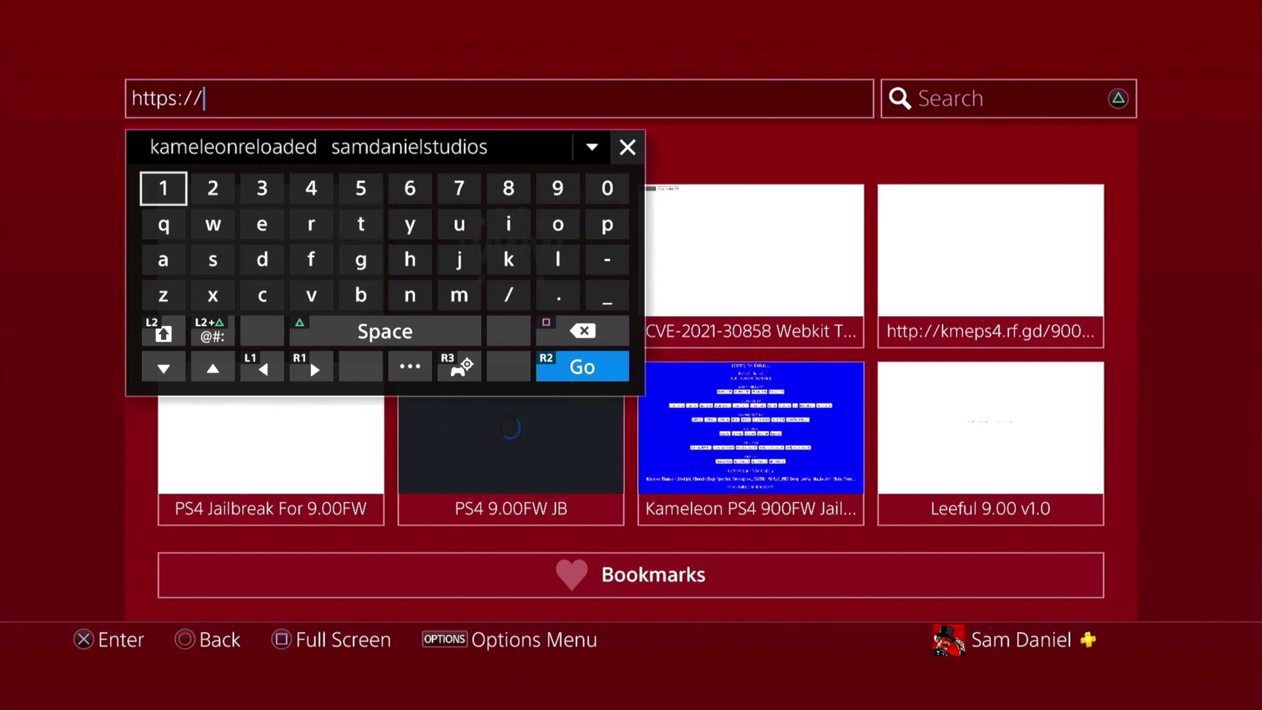
Type 'sleirsg' and load the autocompleted sleirsgoevy.github.io/ps4-web-activator/ page.
key(Right)
key(Right)
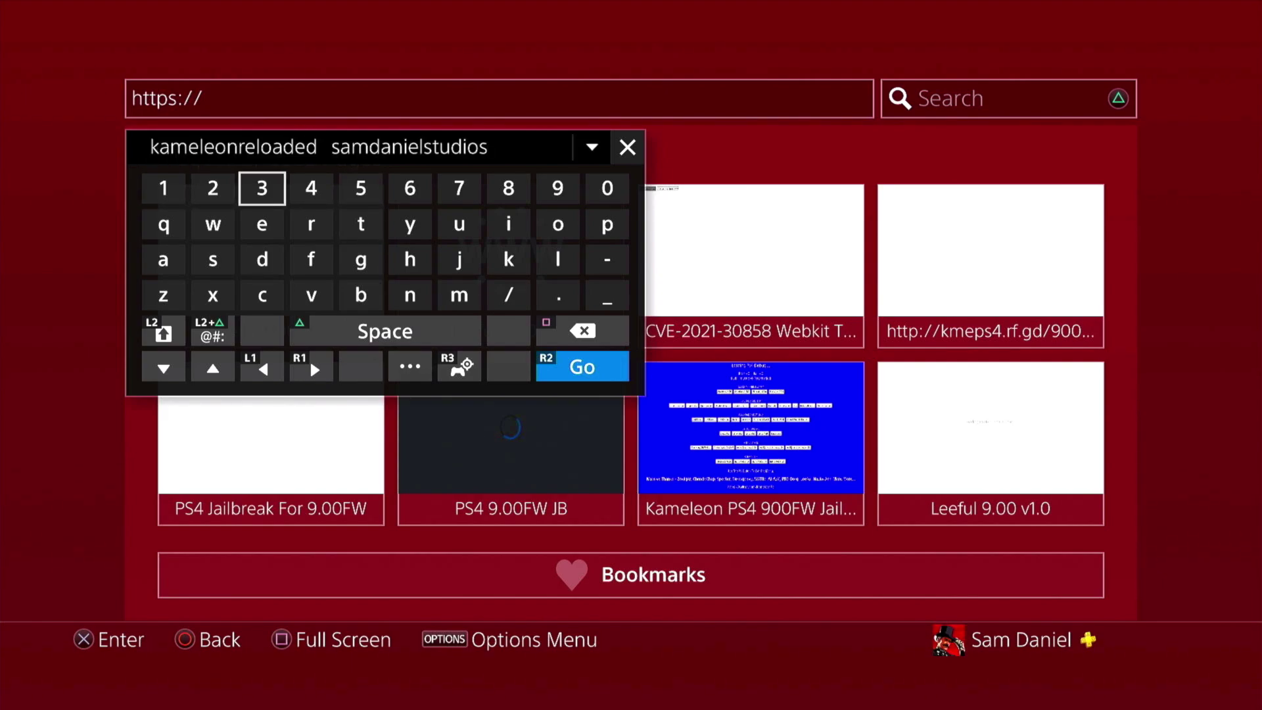
key(Down)
key(Down)
key(Left)
key(Return)
key(Right)
key(Right)
key(Right)
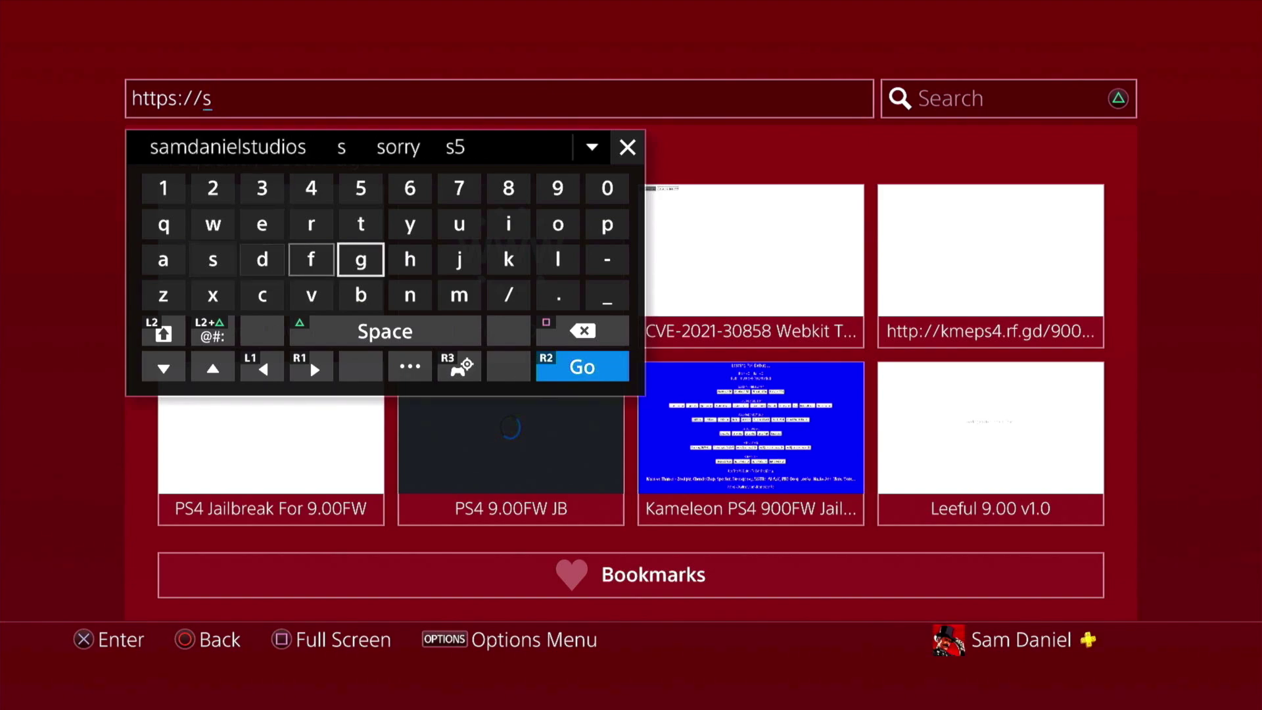
key(Right)
key(Right)
key(Right)
key(Right)
key(Return)
key(Up)
key(Left)
key(Left)
key(Left)
key(Left)
key(Left)
key(Left)
key(Return)
key(Right)
key(Right)
key(Right)
key(Right)
key(Right)
key(Return)
key(Left)
key(Left)
key(Left)
key(Left)
key(Return)
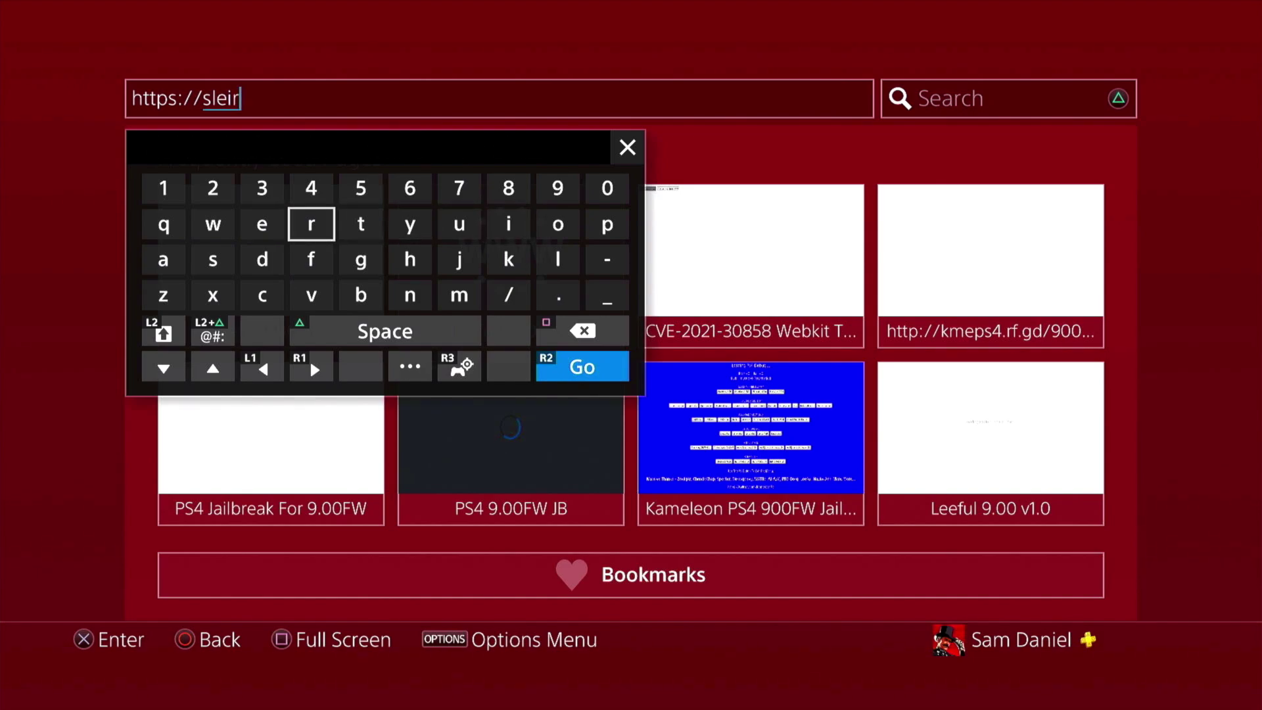
key(Down)
key(Left)
key(Left)
key(Return)
key(Right)
key(Right)
key(Right)
key(Return)
key(Return)
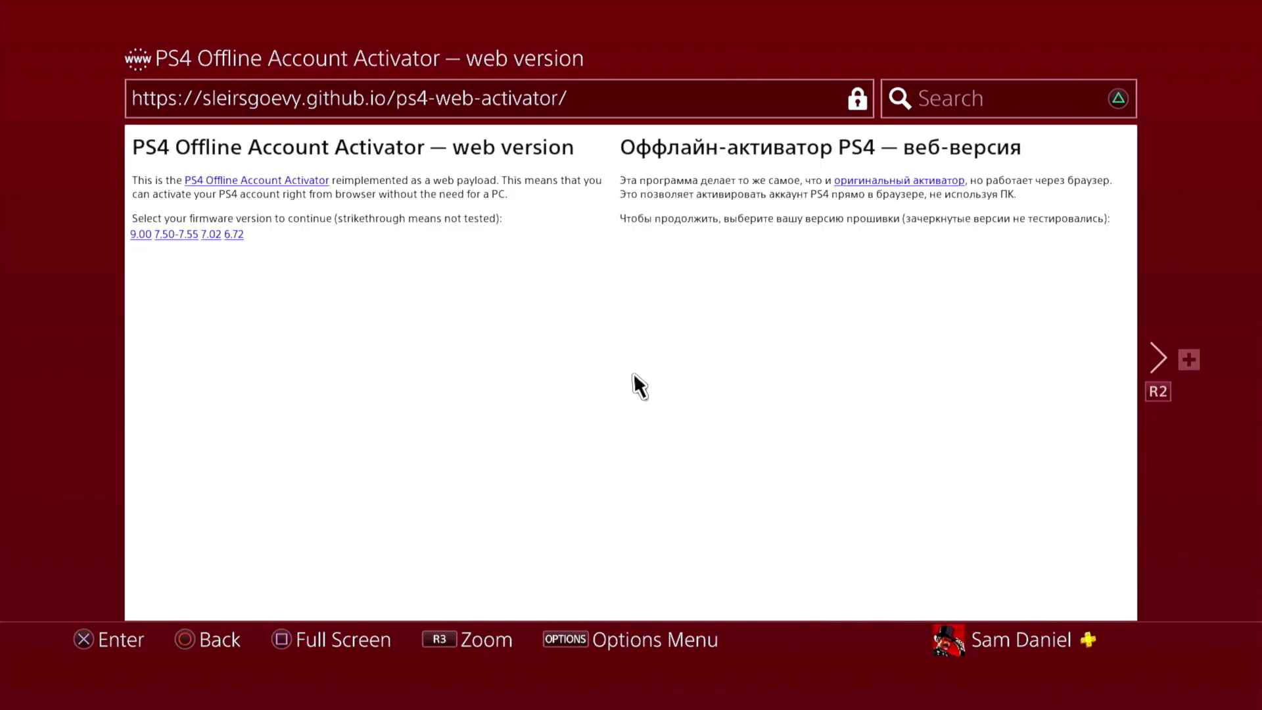
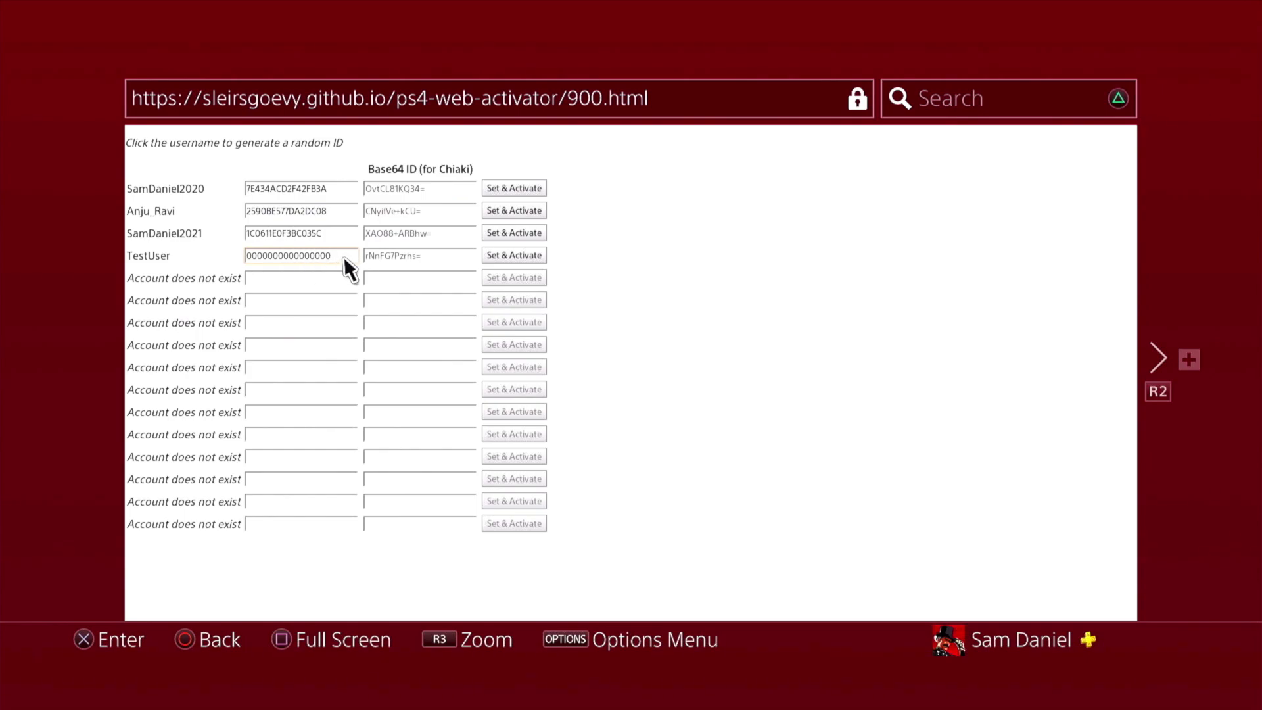
Regenerate TestUser's random ID until it reads AE2A4EC86AD9B027.
click(155, 256)
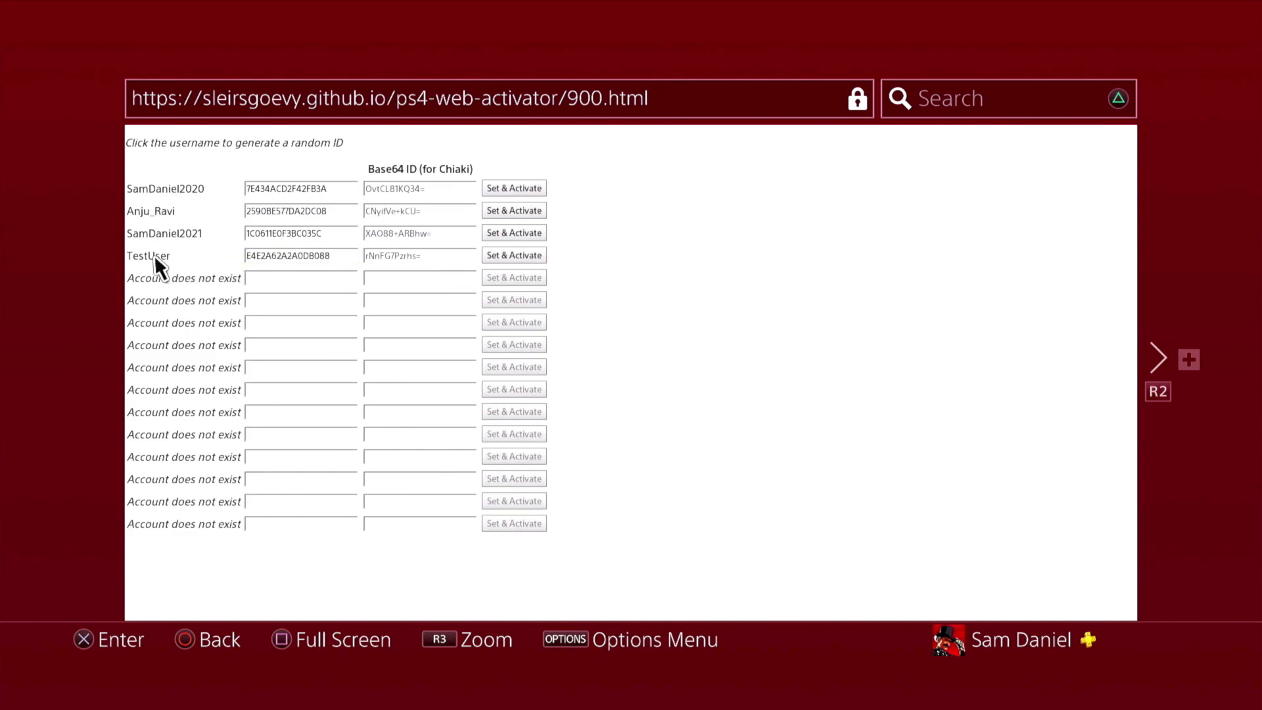
click(155, 256)
click(155, 257)
click(155, 256)
click(155, 256)
click(155, 256)
click(155, 256)
click(155, 256)
click(155, 257)
click(155, 257)
click(155, 257)
click(155, 257)
click(155, 256)
click(155, 255)
click(156, 256)
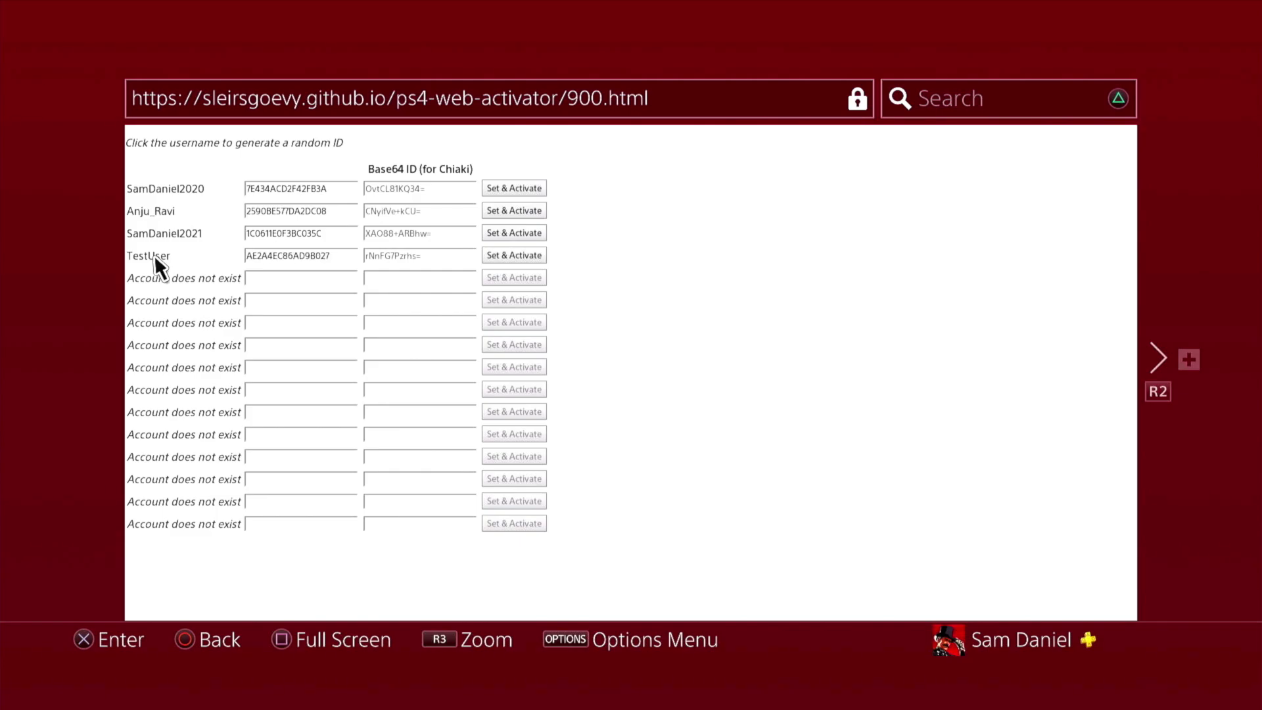
Set and activate the new ID, acknowledge the success message, and leave the Internet Browser.
click(508, 255)
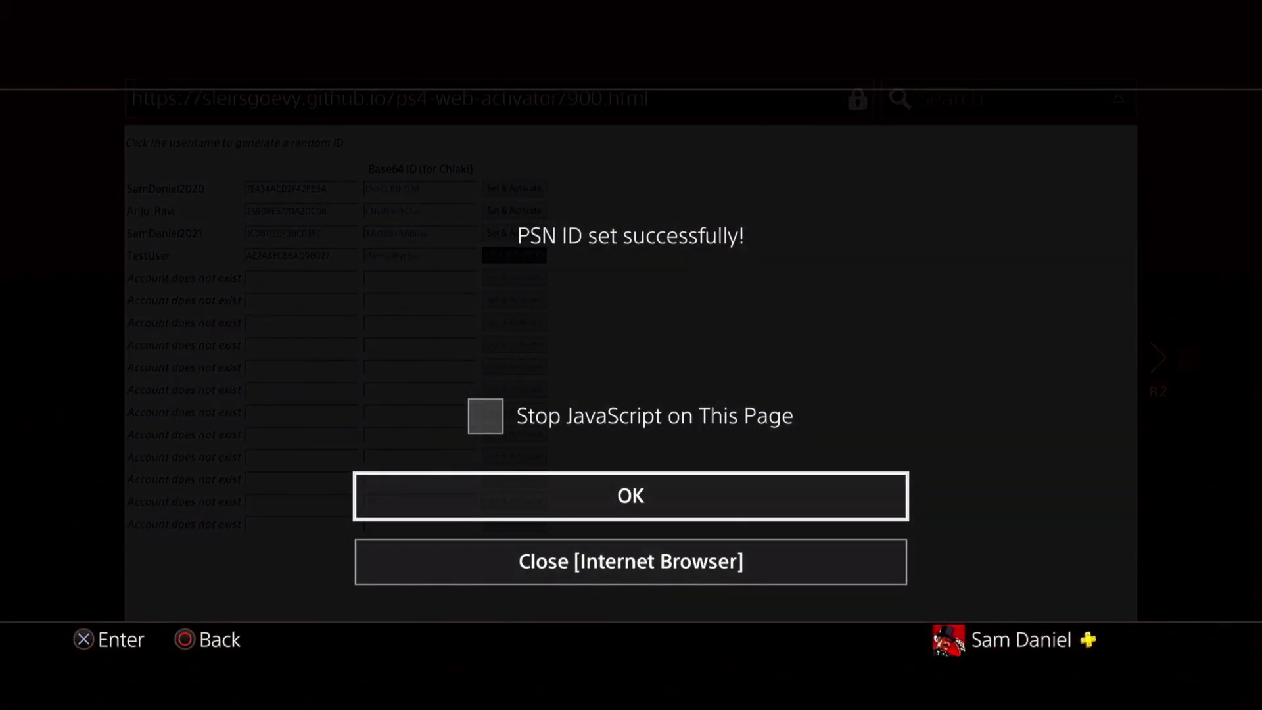
key(Return)
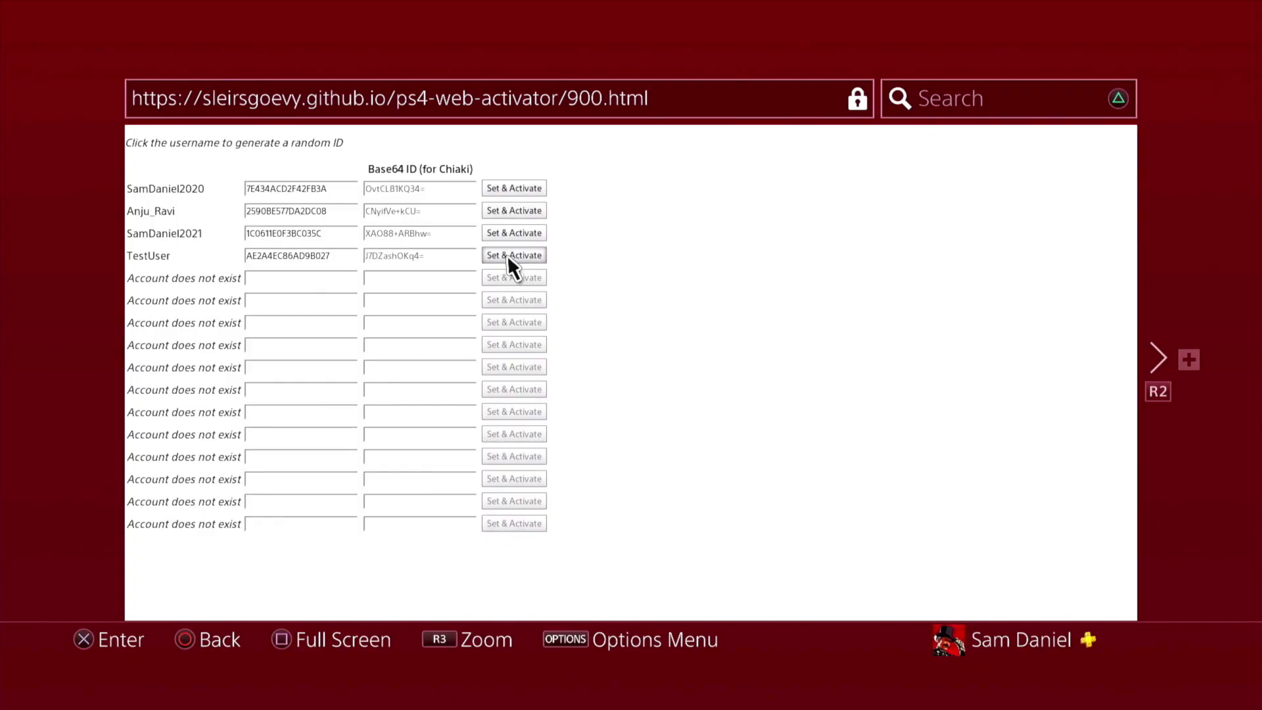
key(Escape)
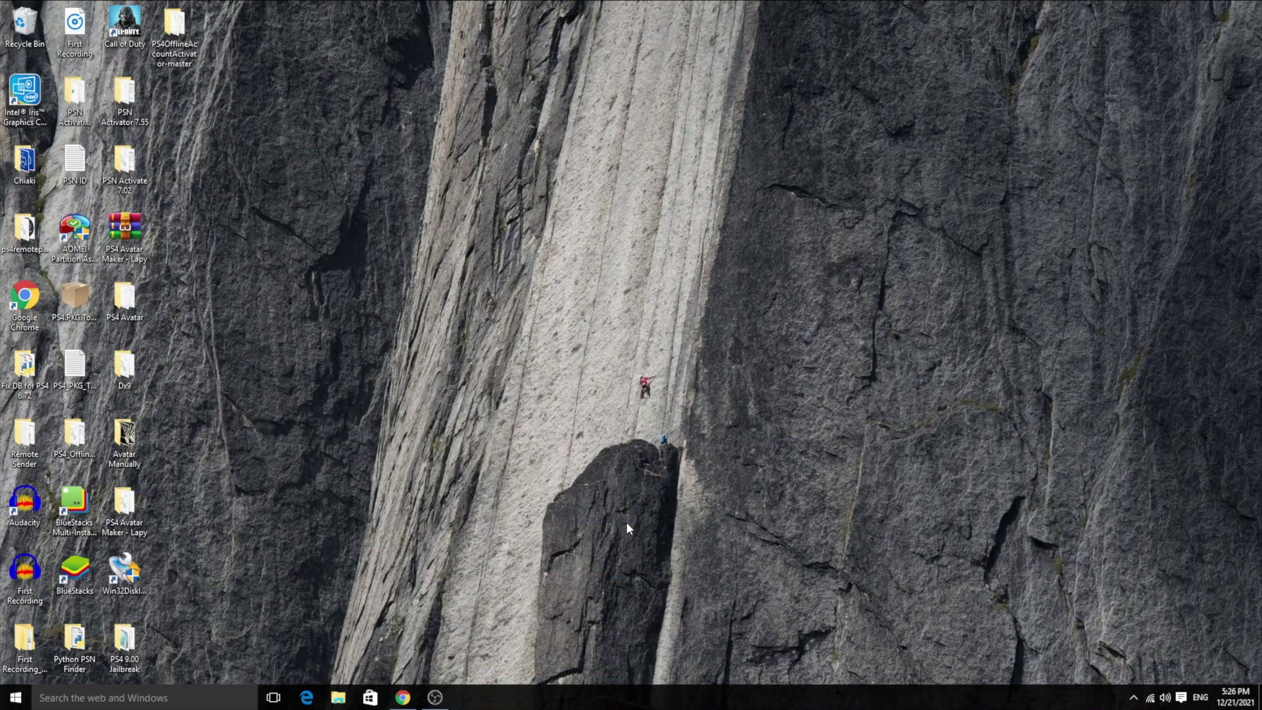
Download the PS4OfflineAccountActivator GitHub repository as a ZIP from Chrome, then show the desktop.
click(402, 698)
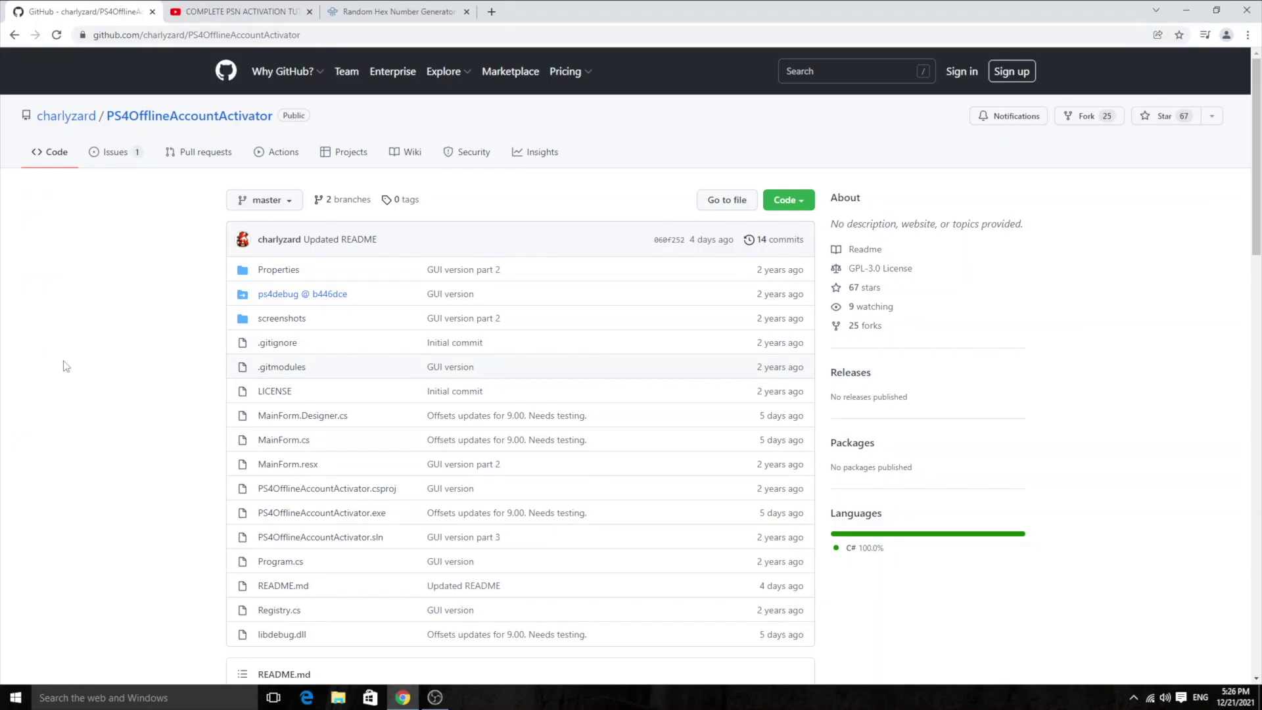
scroll(88, 367, down, 4)
scroll(88, 366, up, 3)
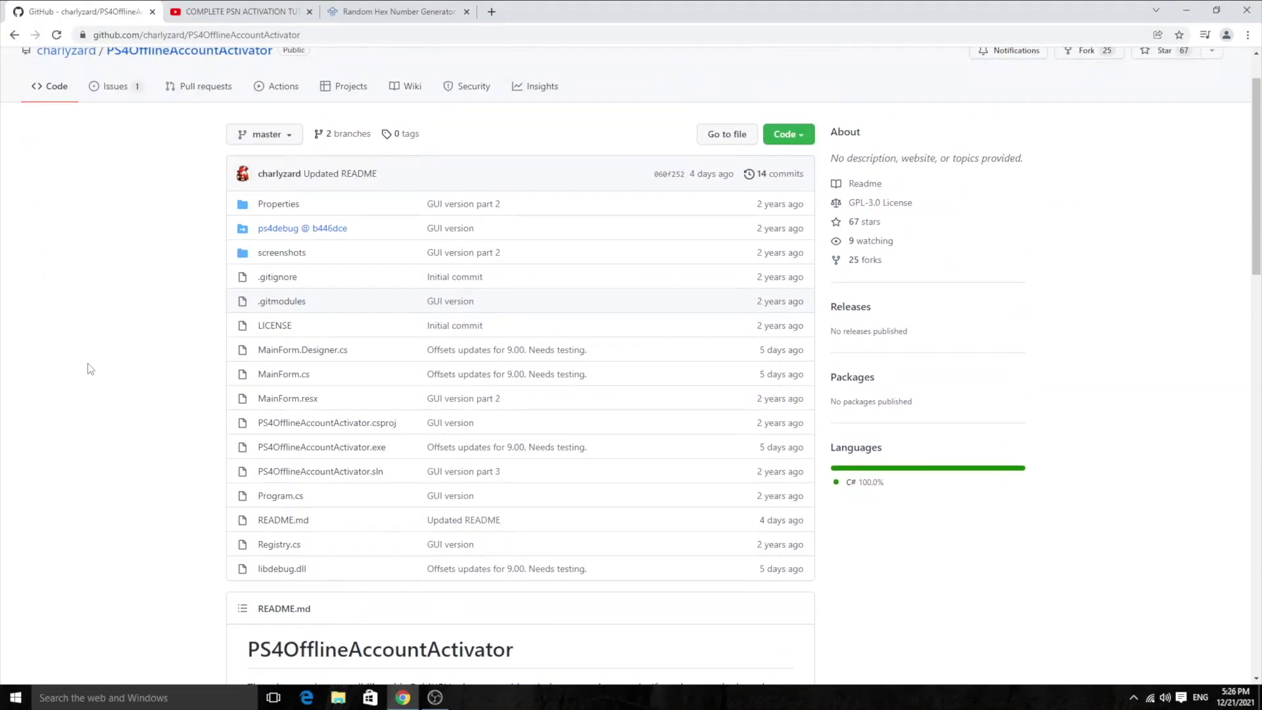
scroll(90, 369, up, 2)
click(325, 36)
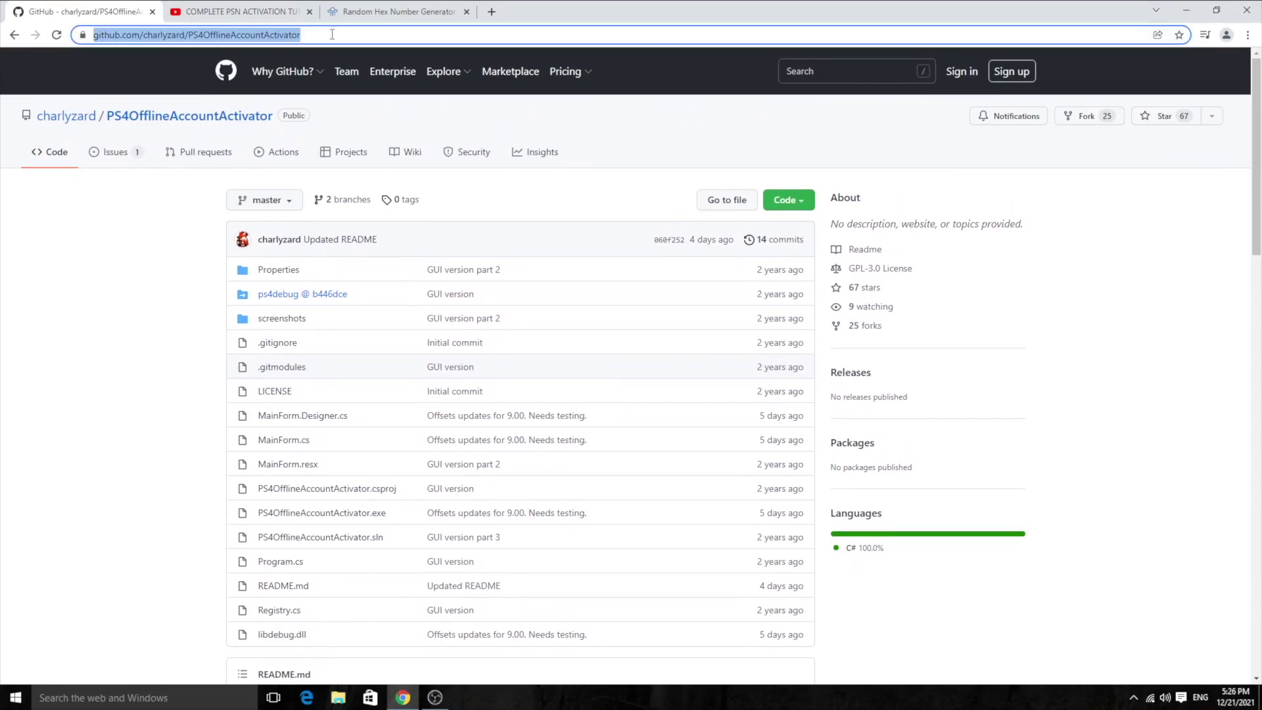
click(168, 216)
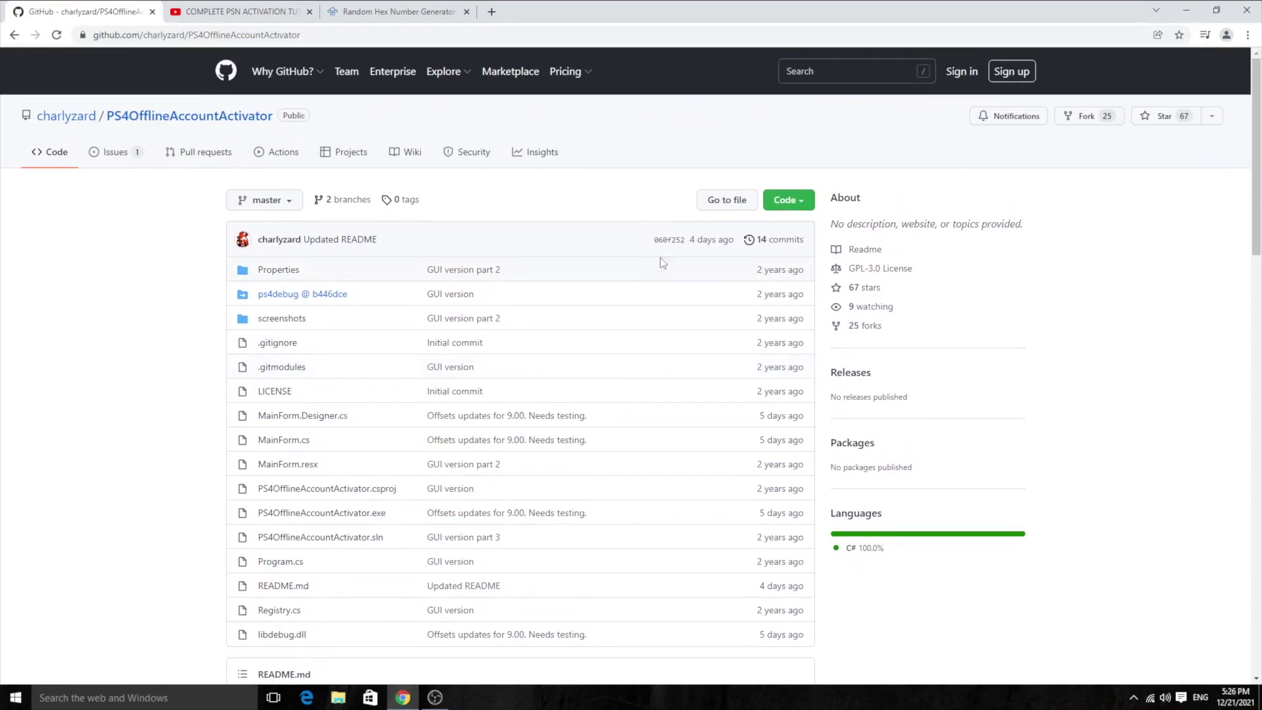
click(802, 206)
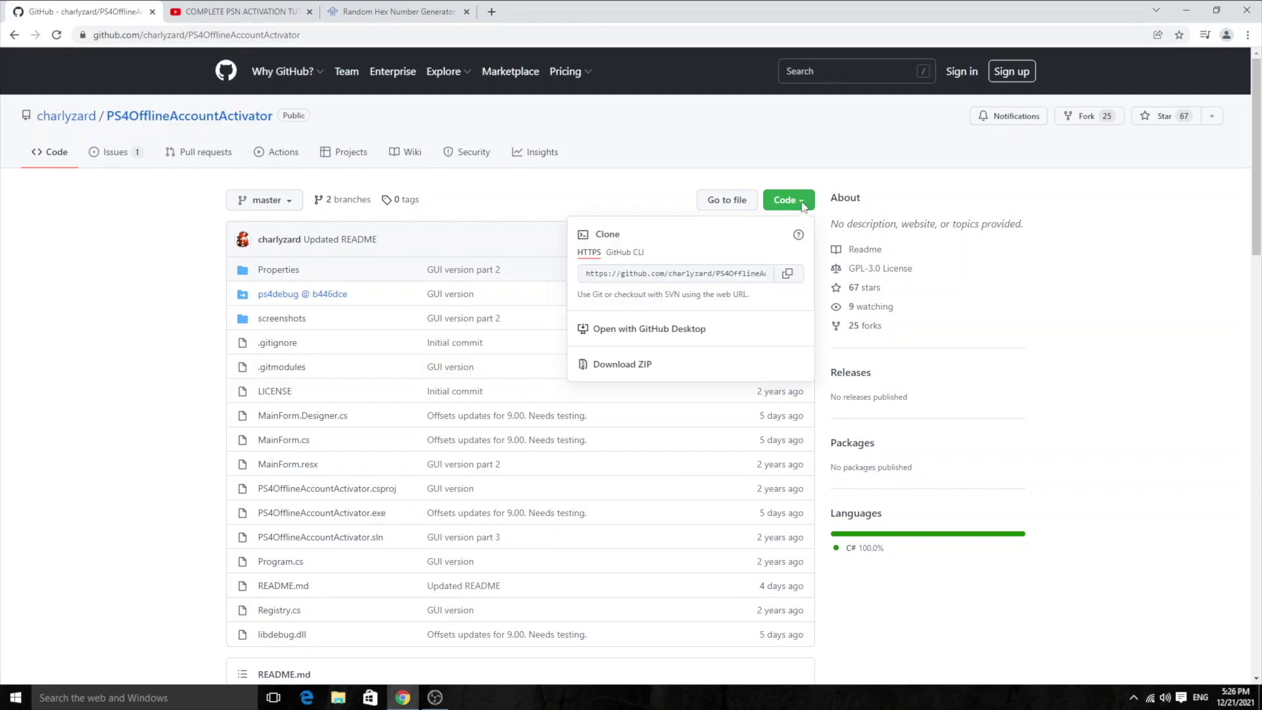
click(632, 365)
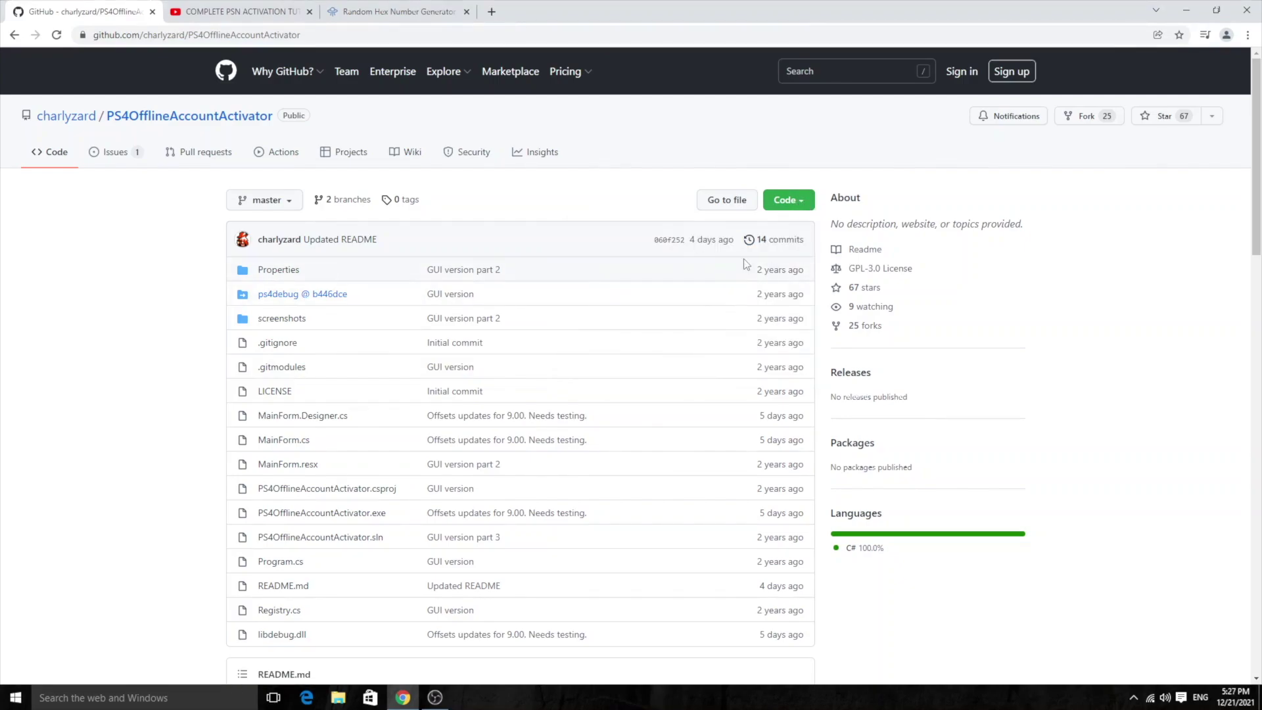
key(super+d)
Open the PS4OfflineAccountActivator-master folder and select the PS4OfflineAccountActivator application.
double_click(174, 27)
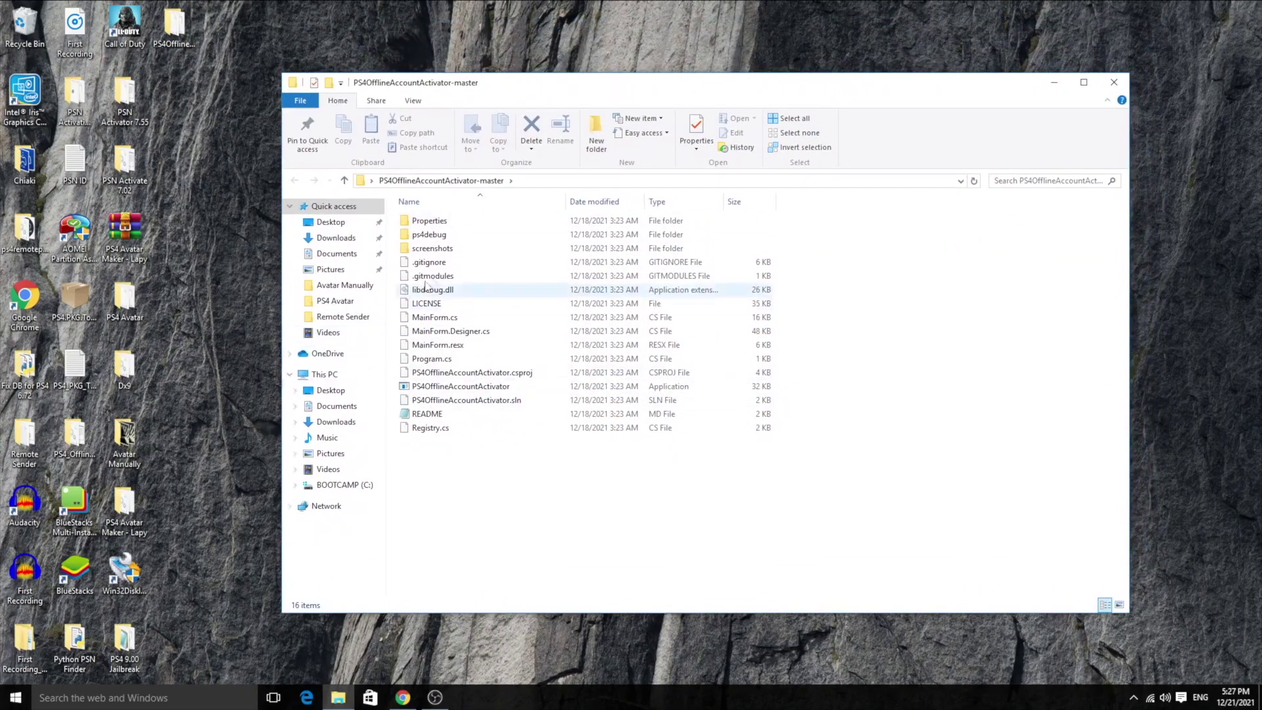
click(476, 388)
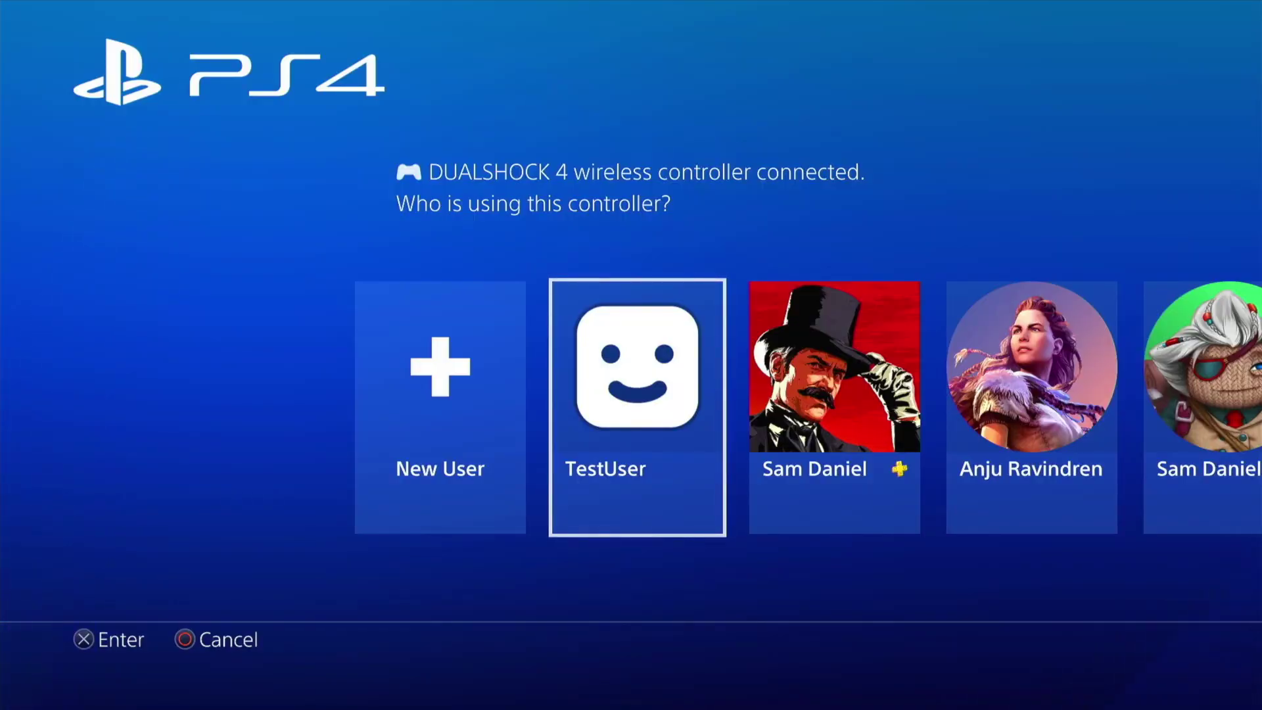
Sign in as the main user and start copying system-storage saved data to USB.
key(Right)
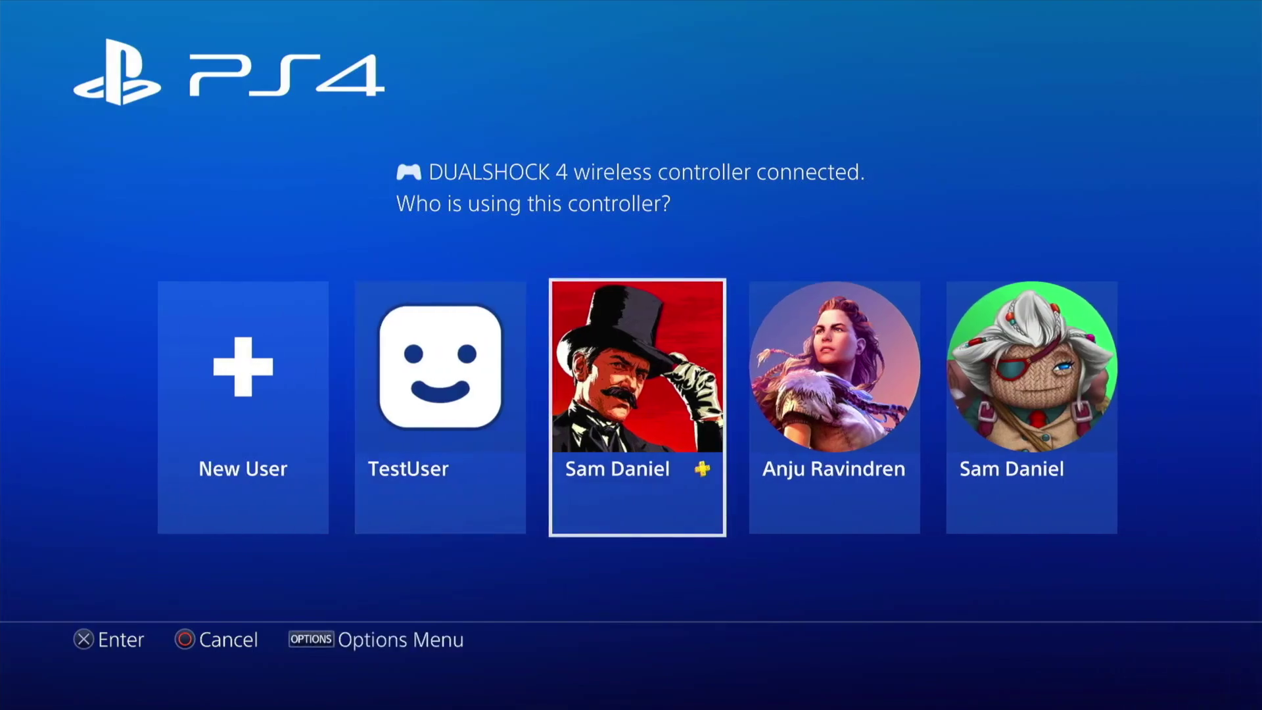
key(Return)
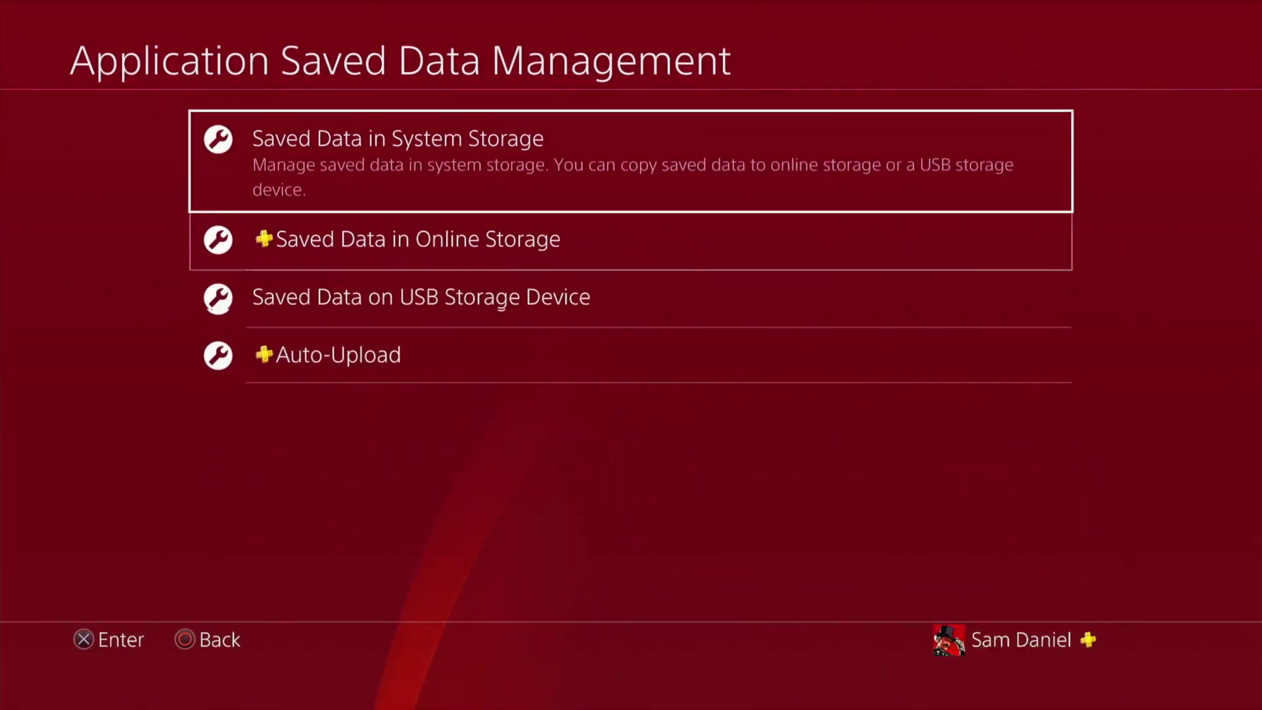
key(Return)
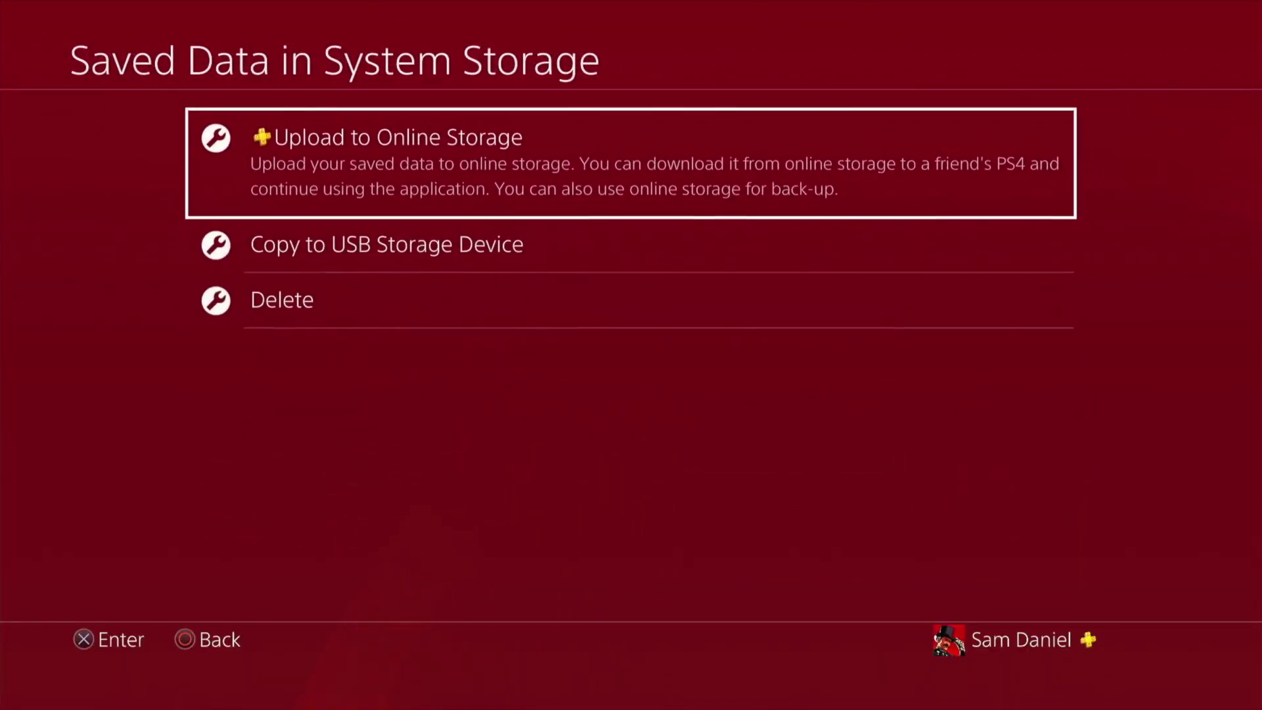
key(Down)
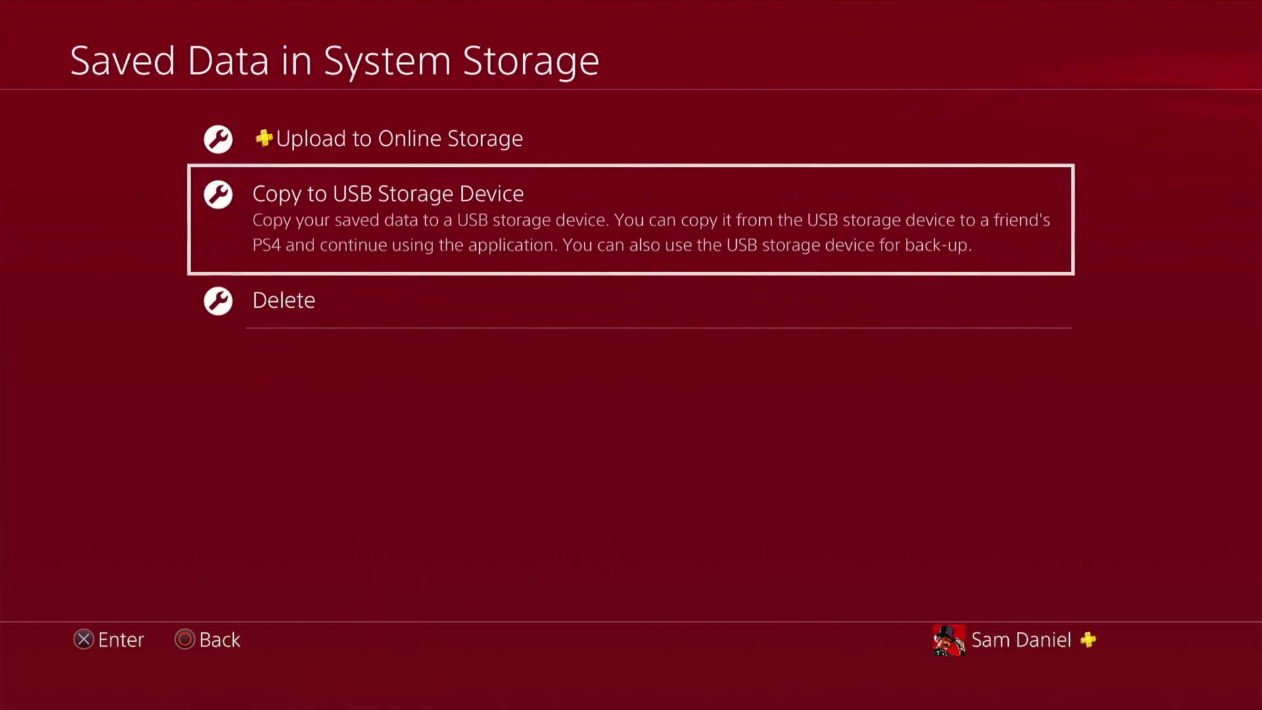
key(Return)
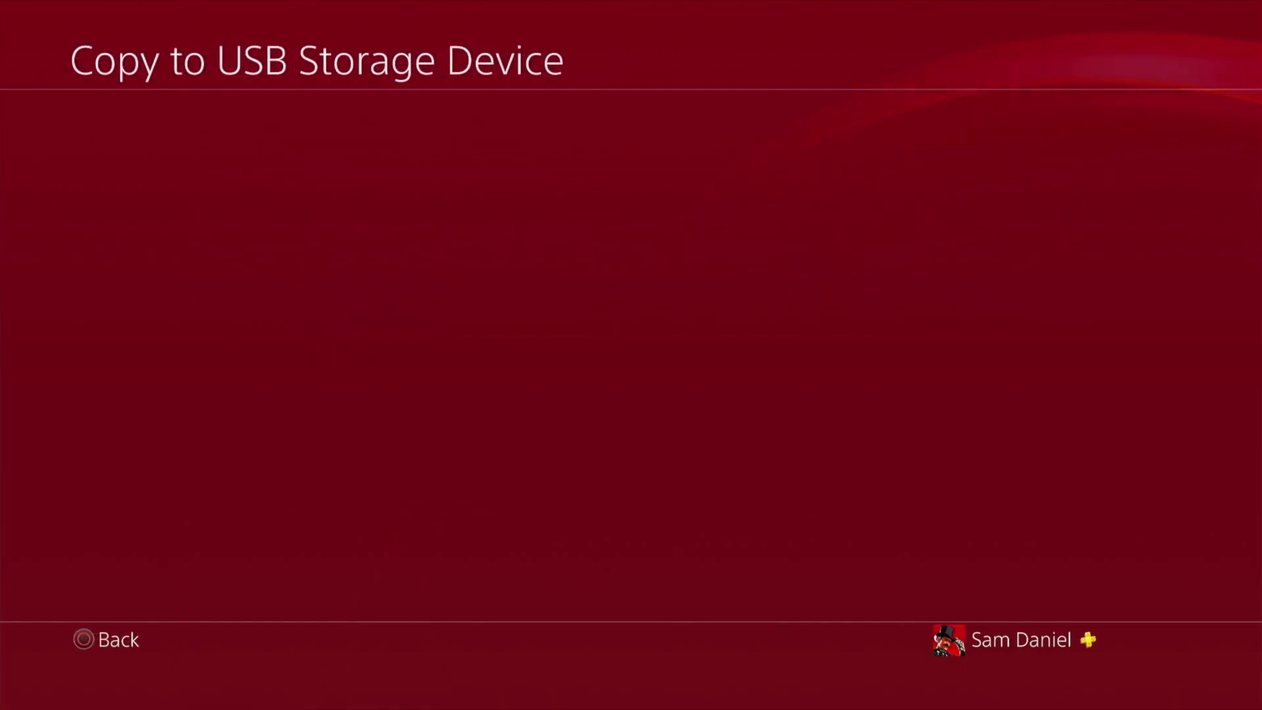
Switch the saved-data list to Select Multiple Applications.
key(Down)
key(Down)
key(Down)
key(Down)
key(Down)
key(Down)
key(Down)
key(Down)
key(Down)
key(Down)
key(Down)
key(Down)
key(Down)
key(Down)
key(Down)
key(Down)
key(Down)
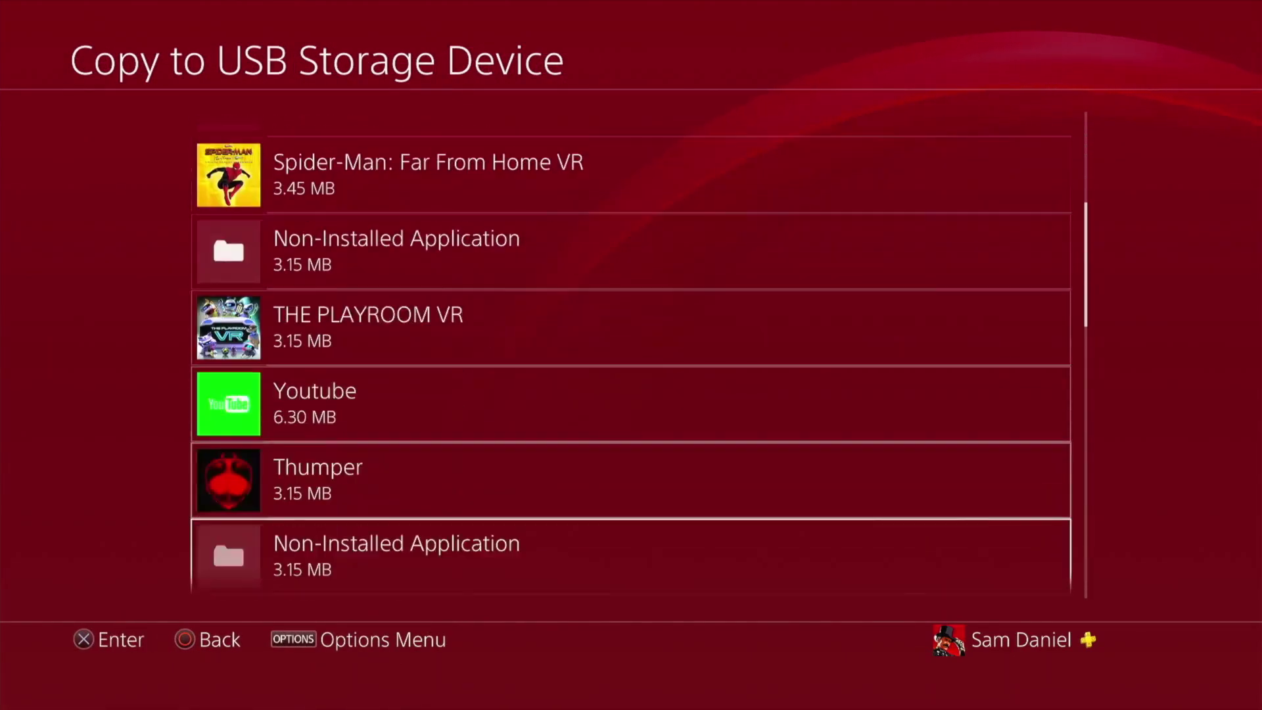
key(Up)
key(Up)
key(Up)
key(Up)
key(Up)
key(Up)
key(Up)
key(Up)
key(Up)
key(Up)
key(Up)
key(Up)
key(Up)
key(Up)
key(Up)
key(Up)
key(Up)
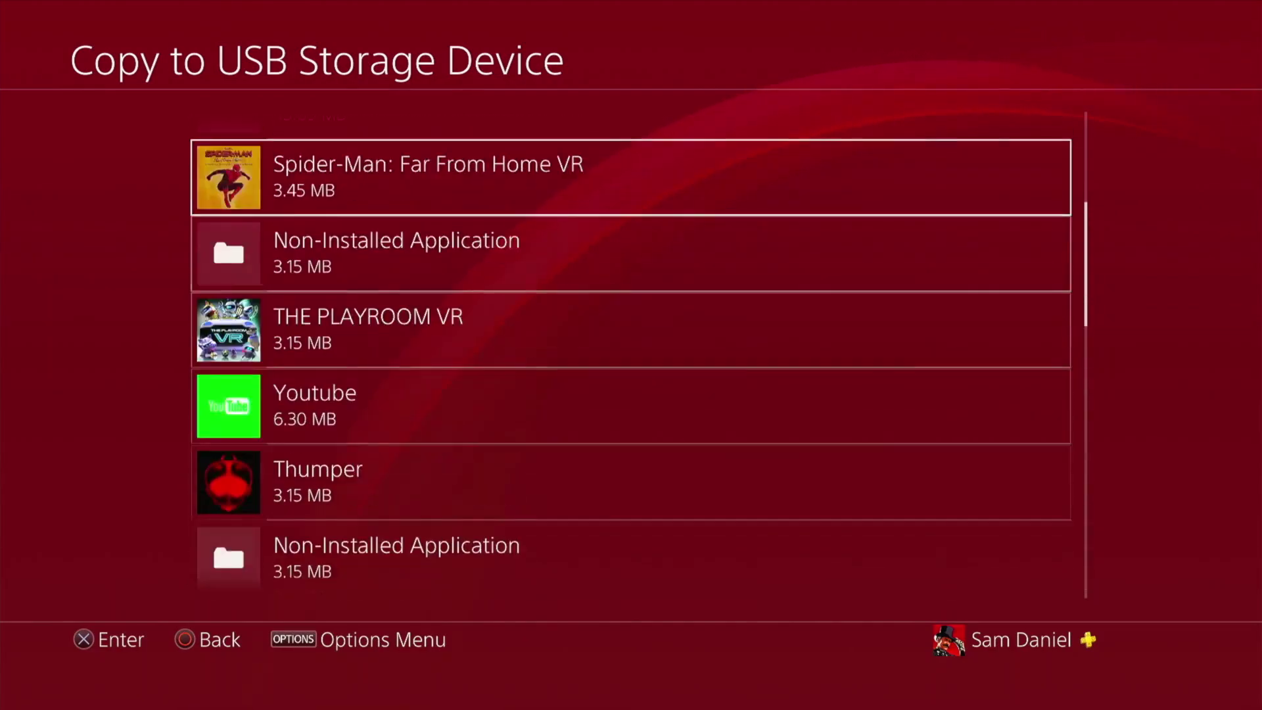
key(Down)
key(Down)
key(Up)
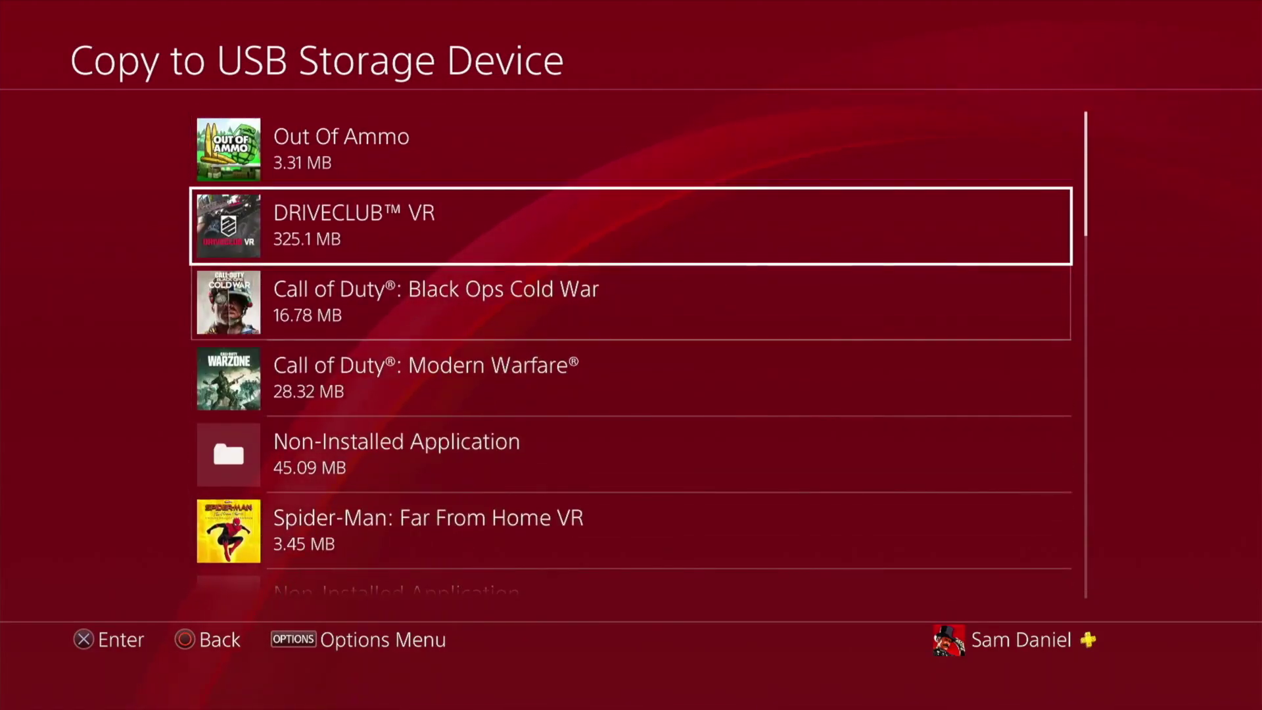
key(Menu)
key(Return)
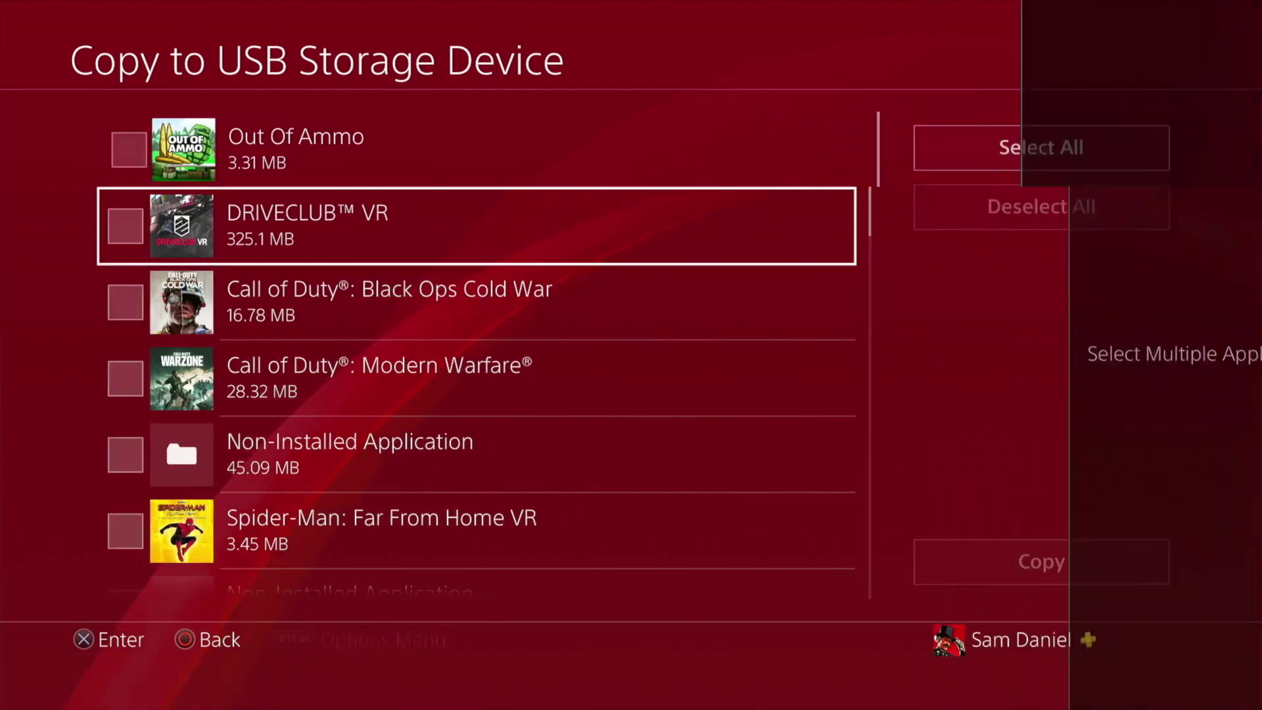
Tick the Black Ops Cold War, Modern Warfare and Thumper saves.
key(Down)
key(Return)
key(Down)
key(Return)
key(Down)
key(Down)
key(Up)
key(Up)
key(Up)
key(Up)
key(Up)
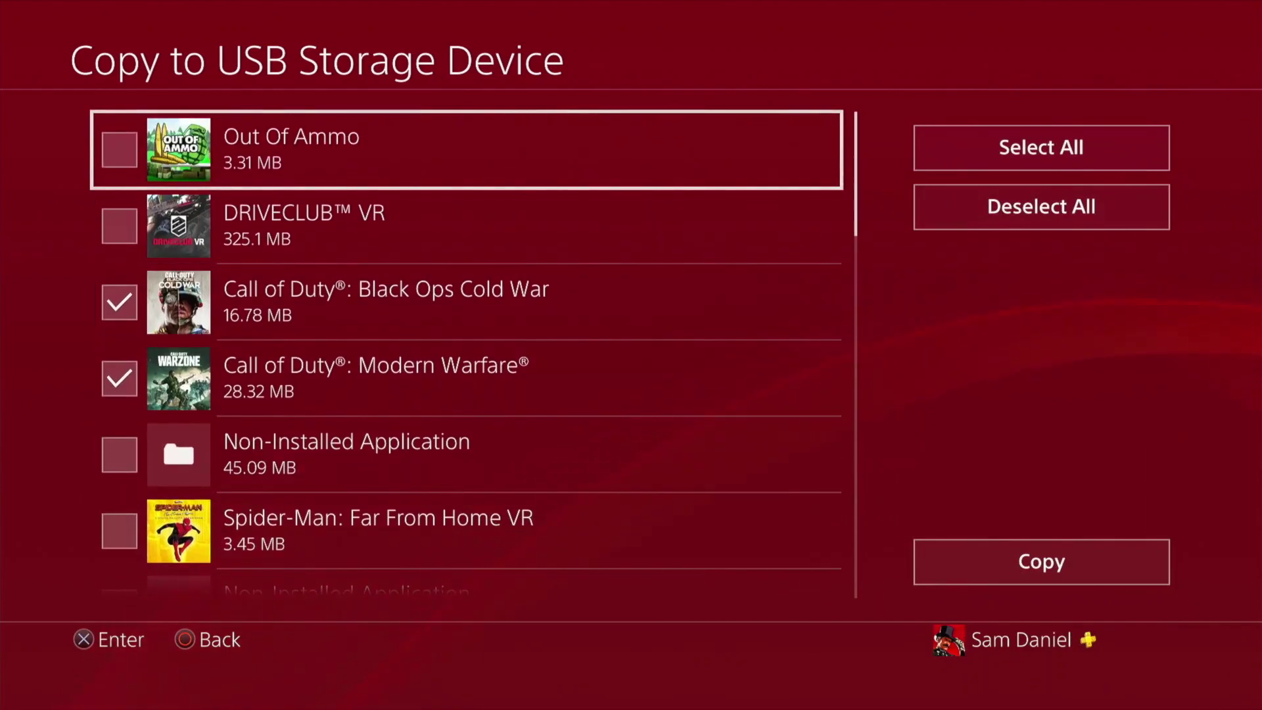
key(Down)
key(Down)
key(Down)
key(Down)
key(Down)
key(Down)
key(Down)
key(Down)
key(Down)
key(Up)
key(Up)
key(Down)
key(Down)
key(Down)
key(Down)
key(Up)
key(Up)
key(Return)
key(Return)
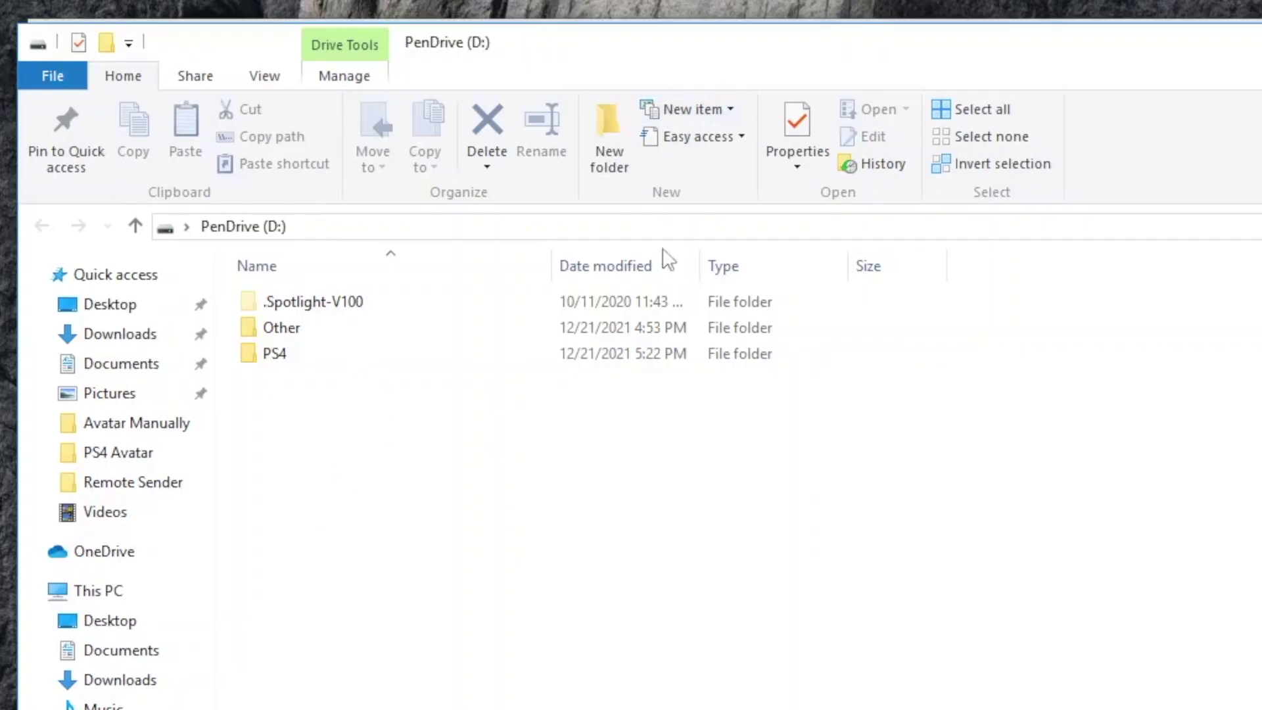
double_click(276, 354)
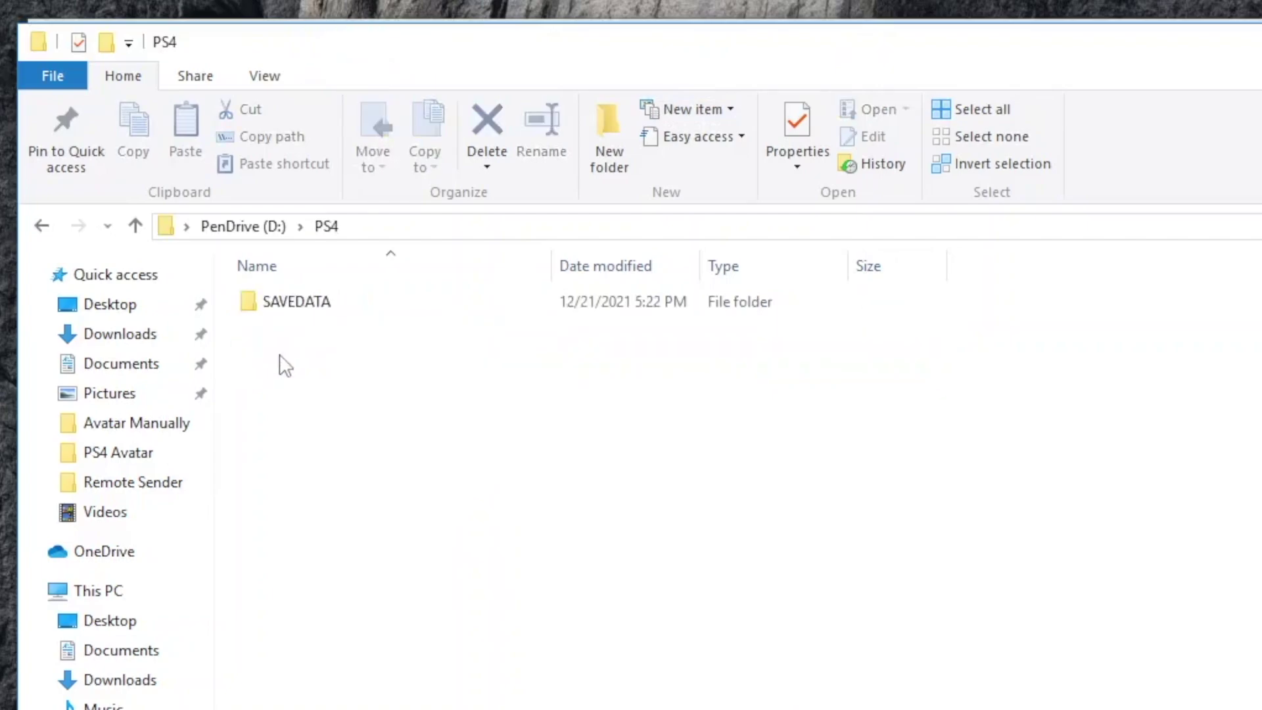
double_click(320, 304)
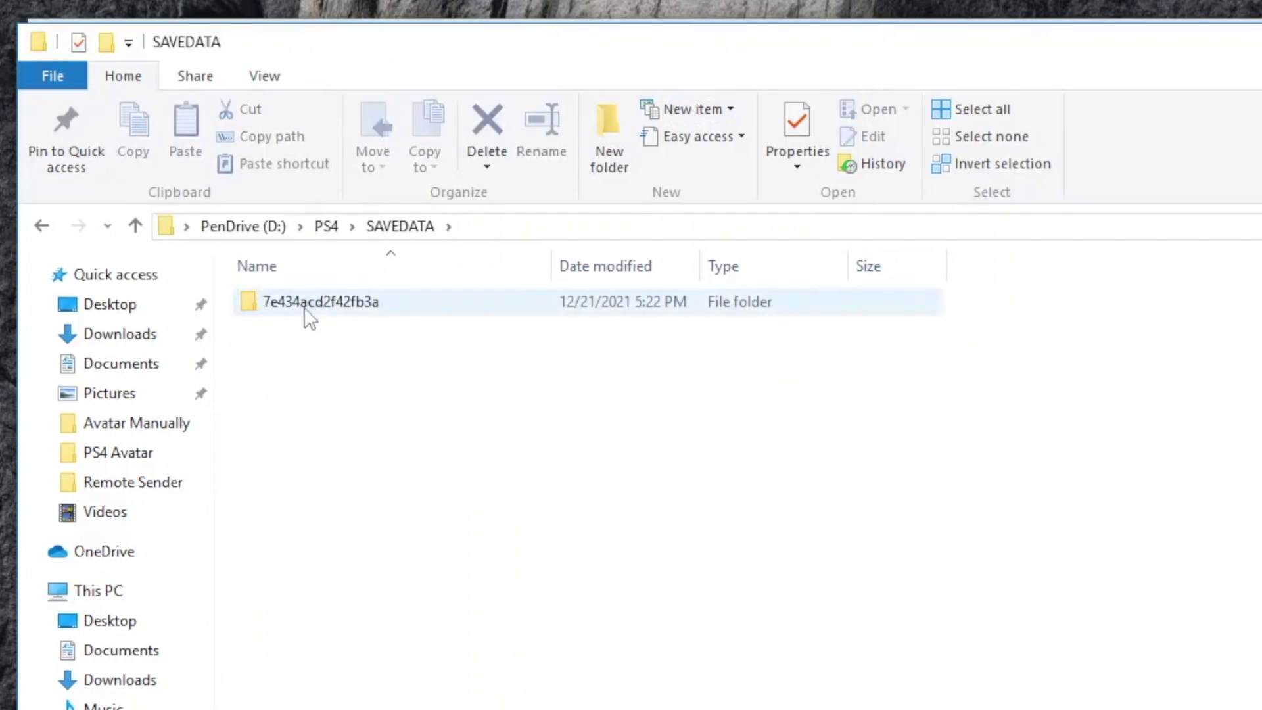
double_click(354, 304)
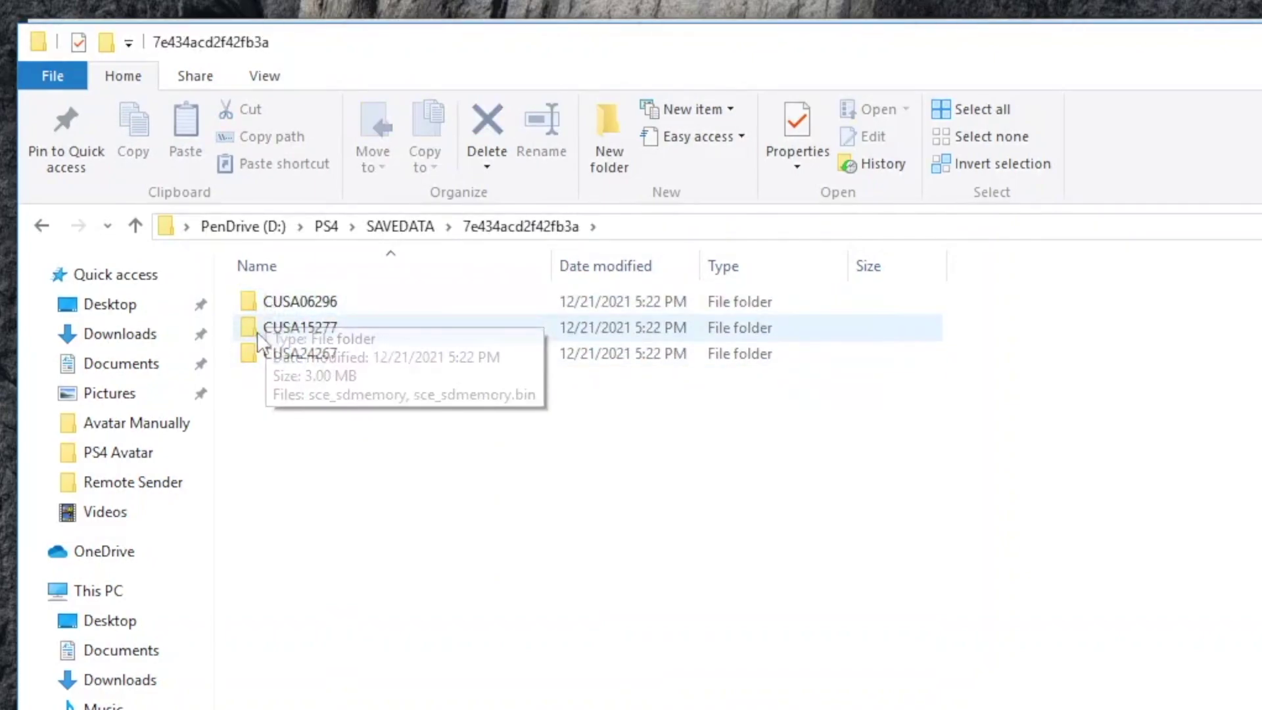
click(402, 226)
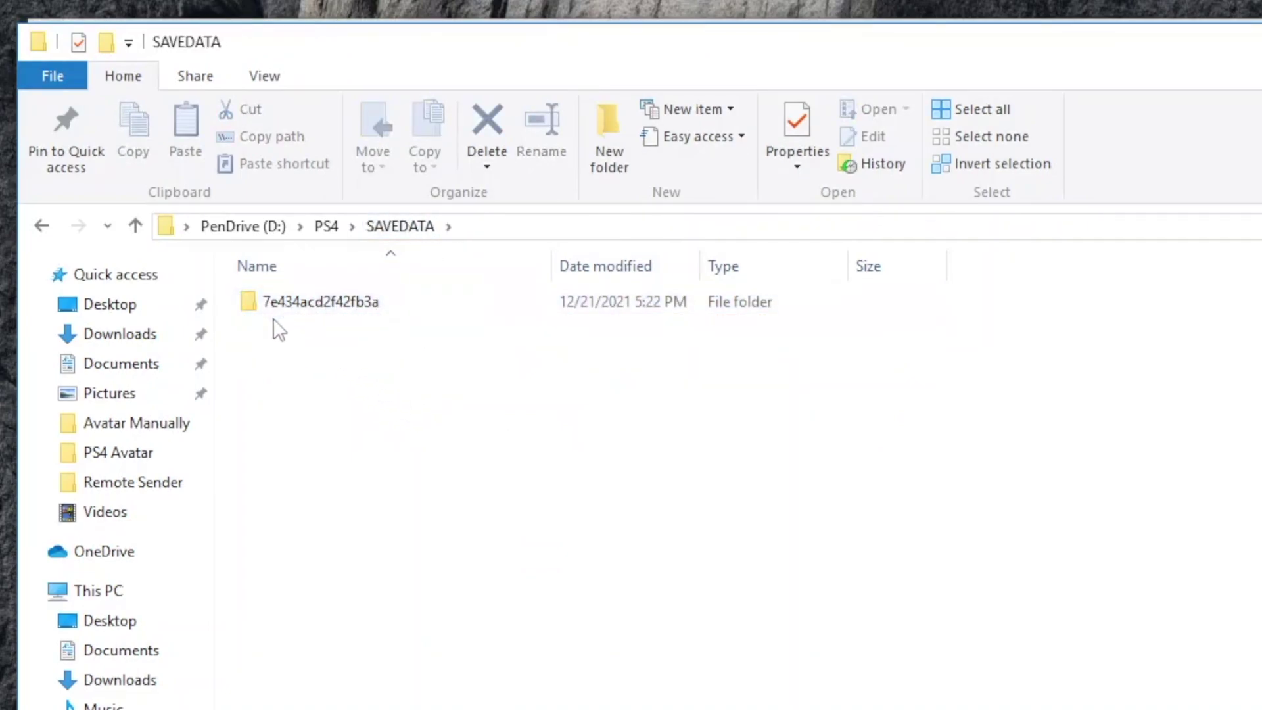
Copy the folder name 7e434acd2f42fb3a to the clipboard without renaming it.
click(332, 304)
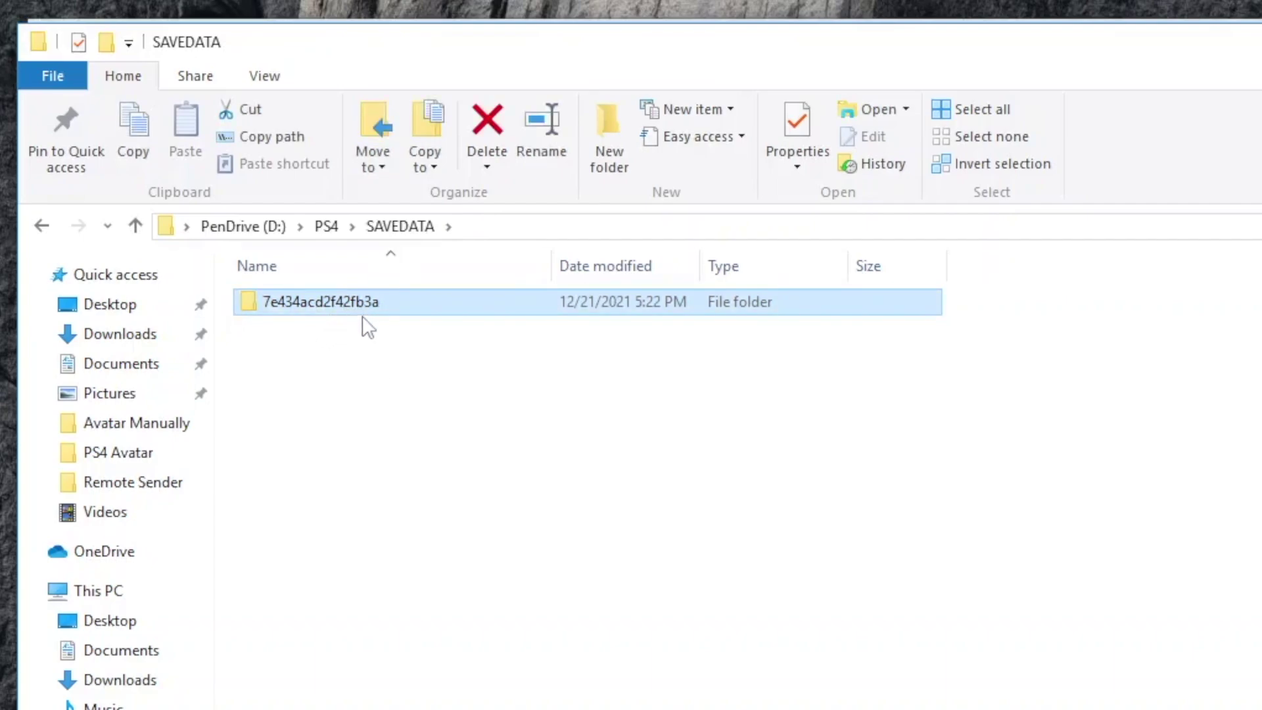
click(363, 347)
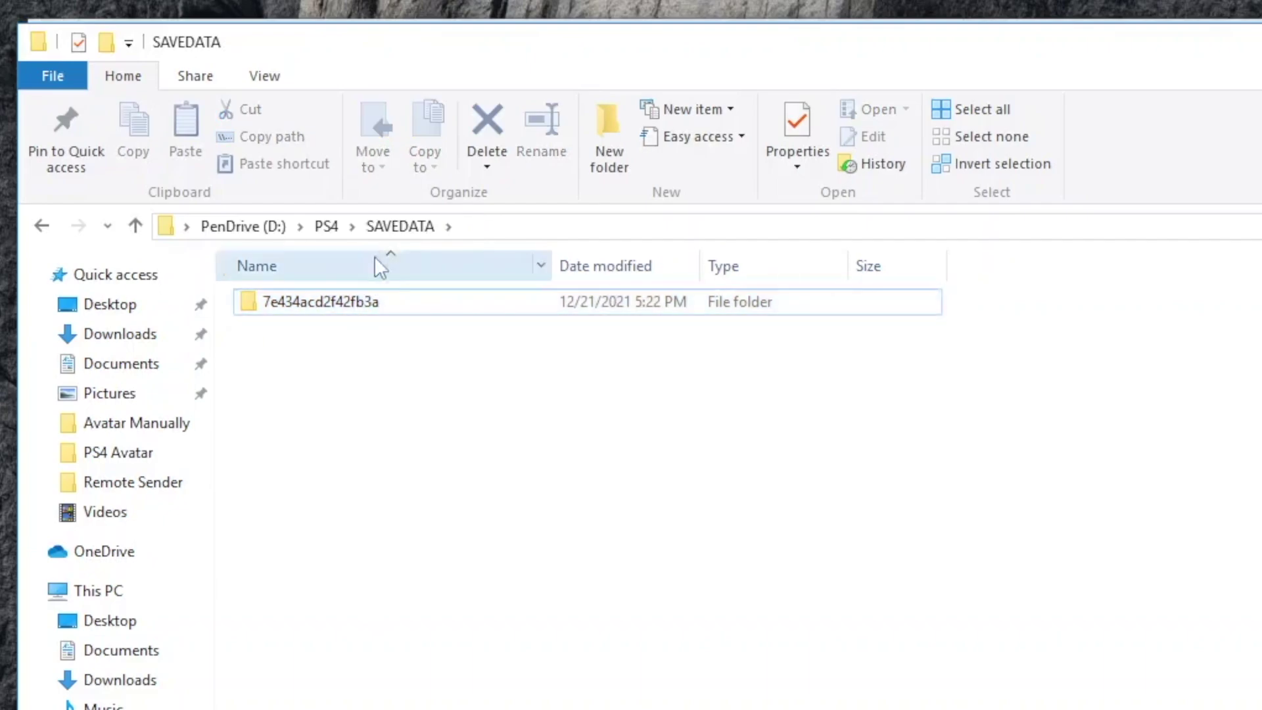
click(303, 304)
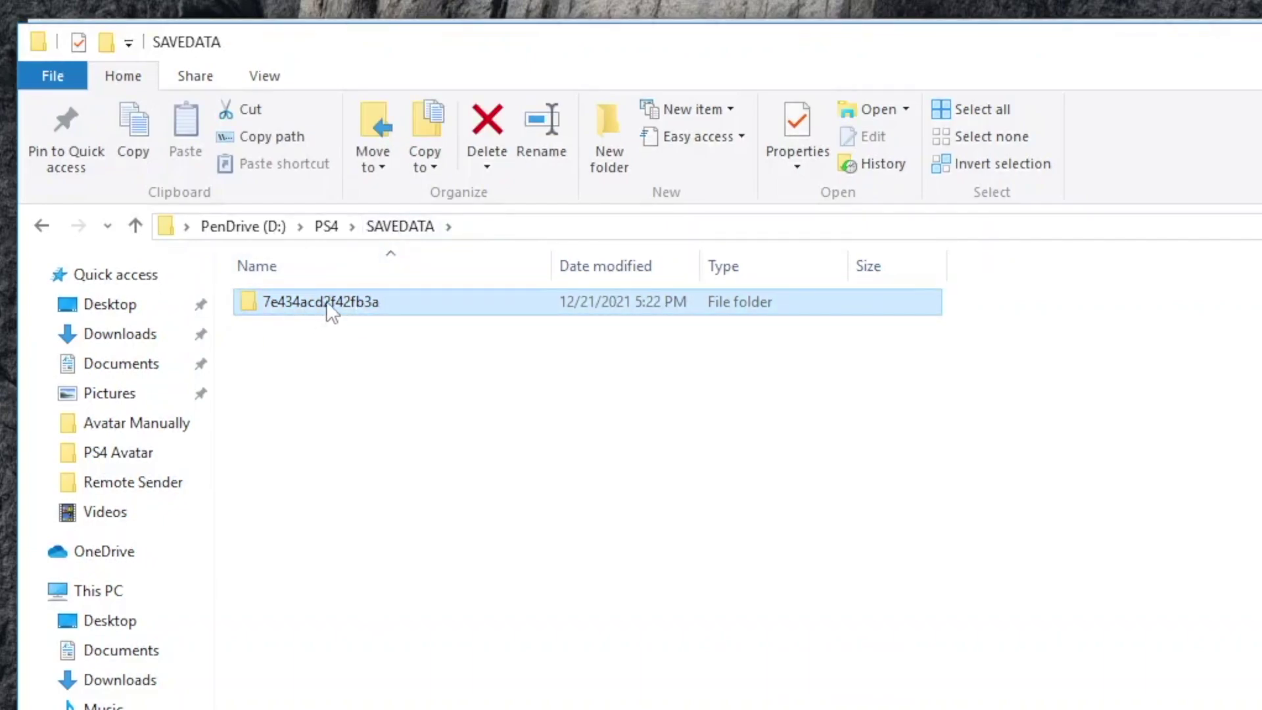
right_click(331, 309)
key(m)
right_click(320, 304)
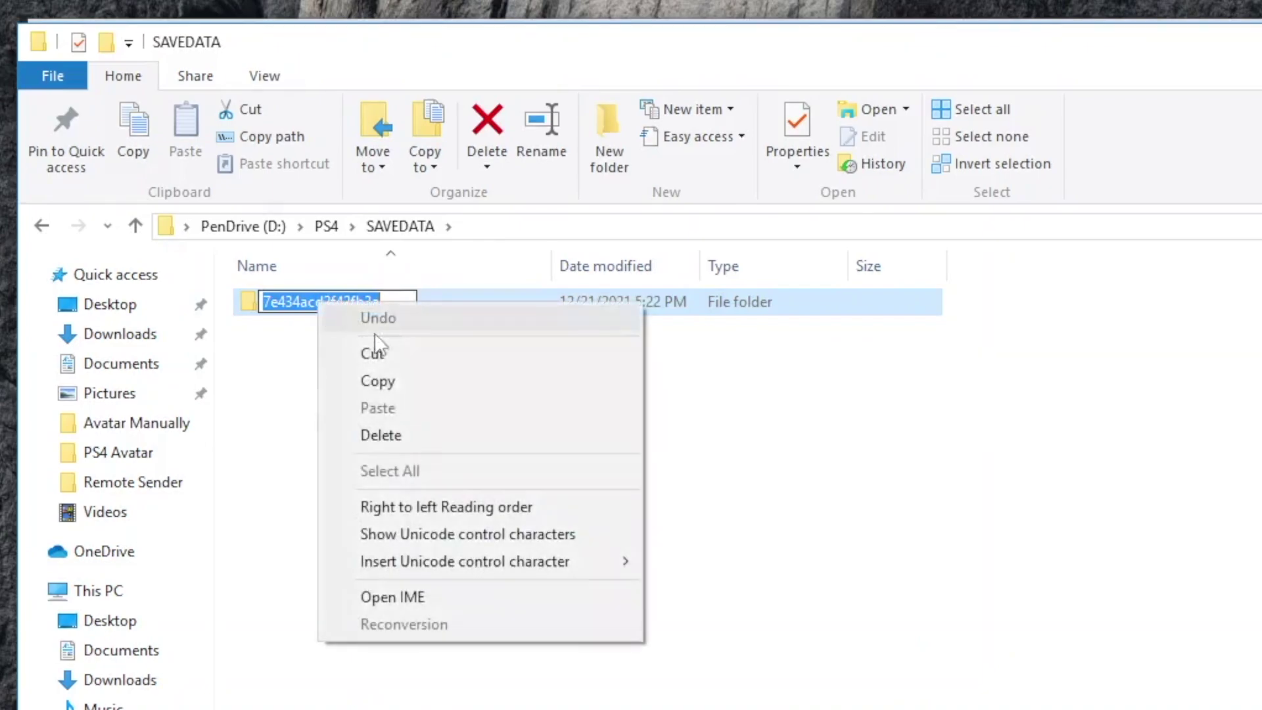
click(388, 386)
click(380, 340)
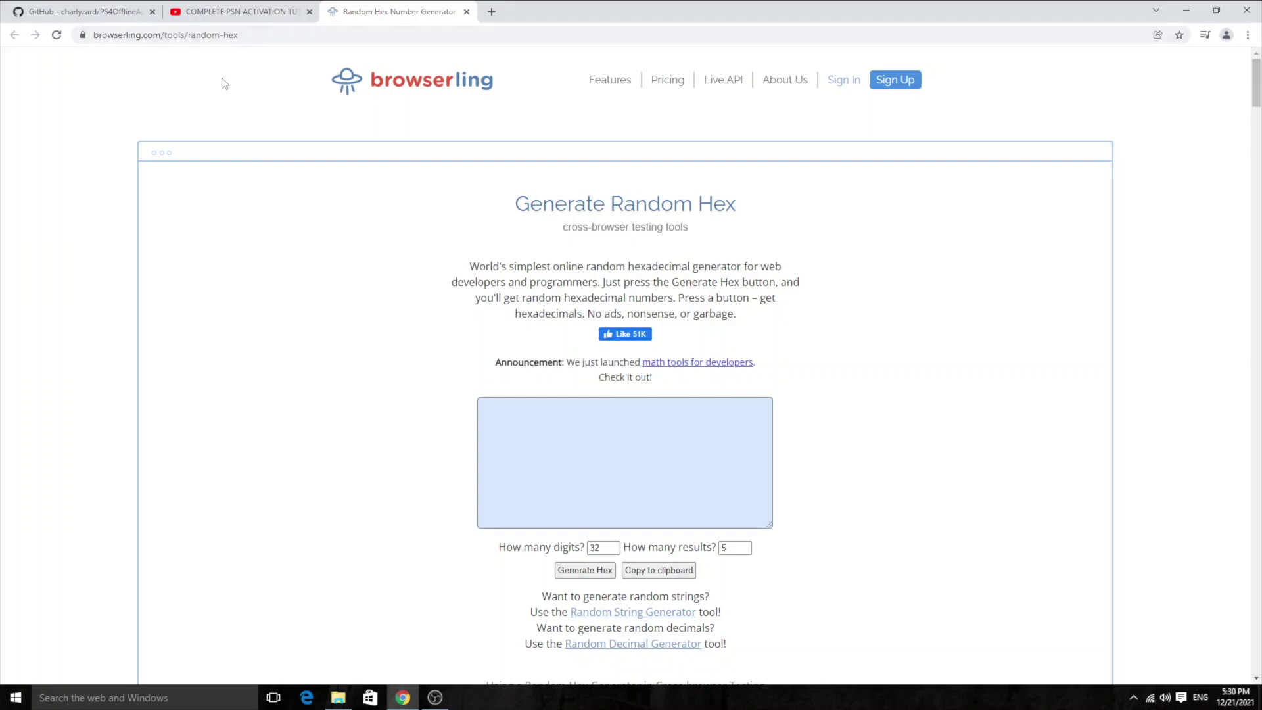
Set the hex generator to 16 digits and 1 result.
click(191, 38)
click(263, 252)
scroll(291, 256, down, 1)
drag(845, 462, 738, 455)
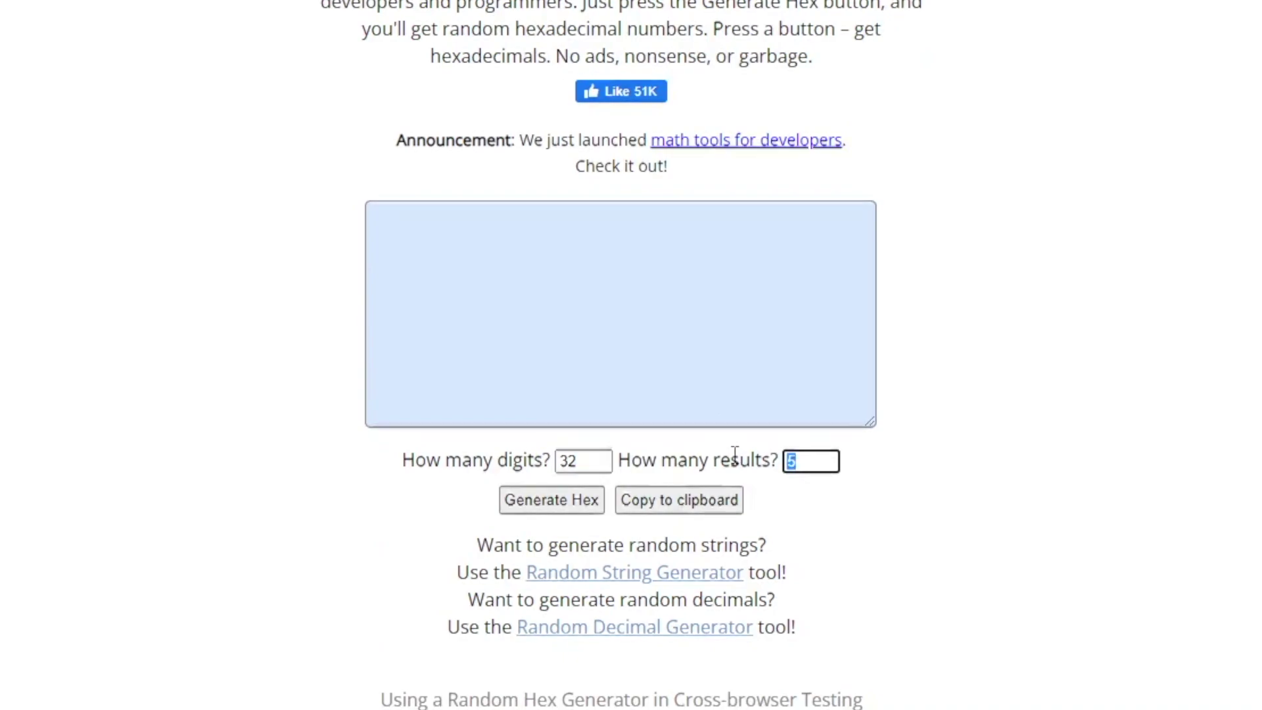
text(1)
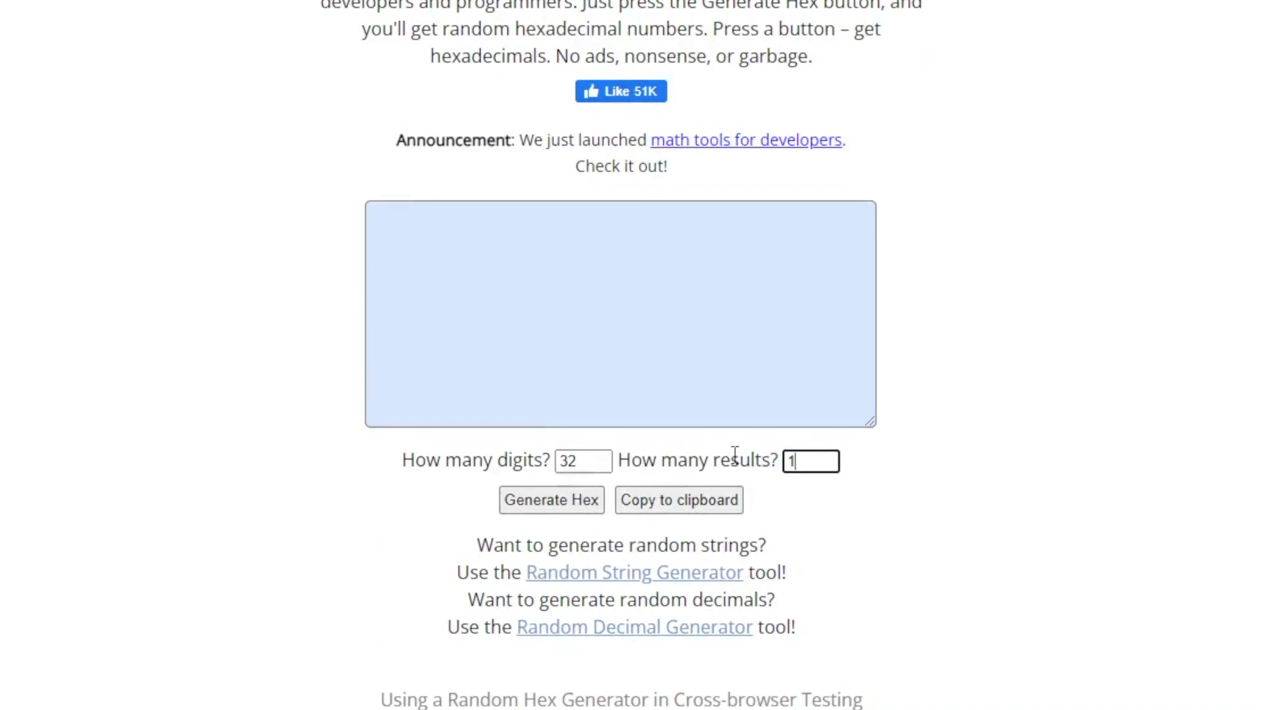
drag(608, 462, 526, 458)
text(16)
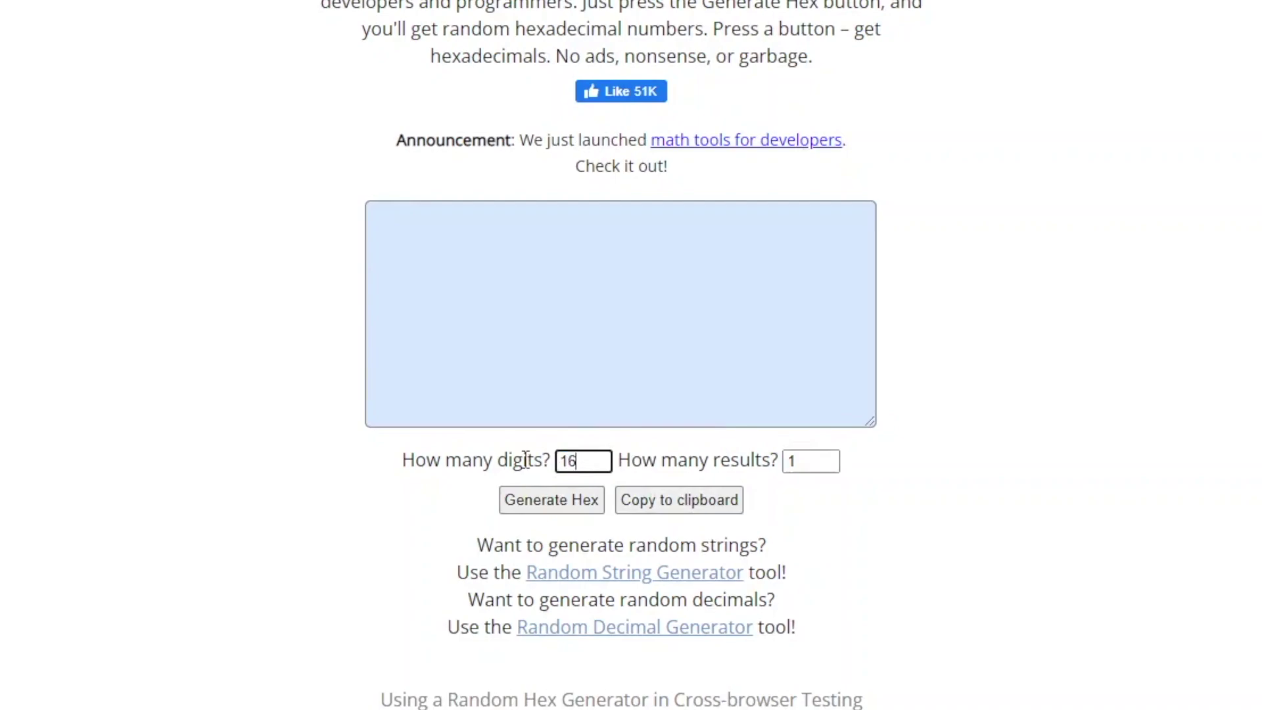
click(381, 530)
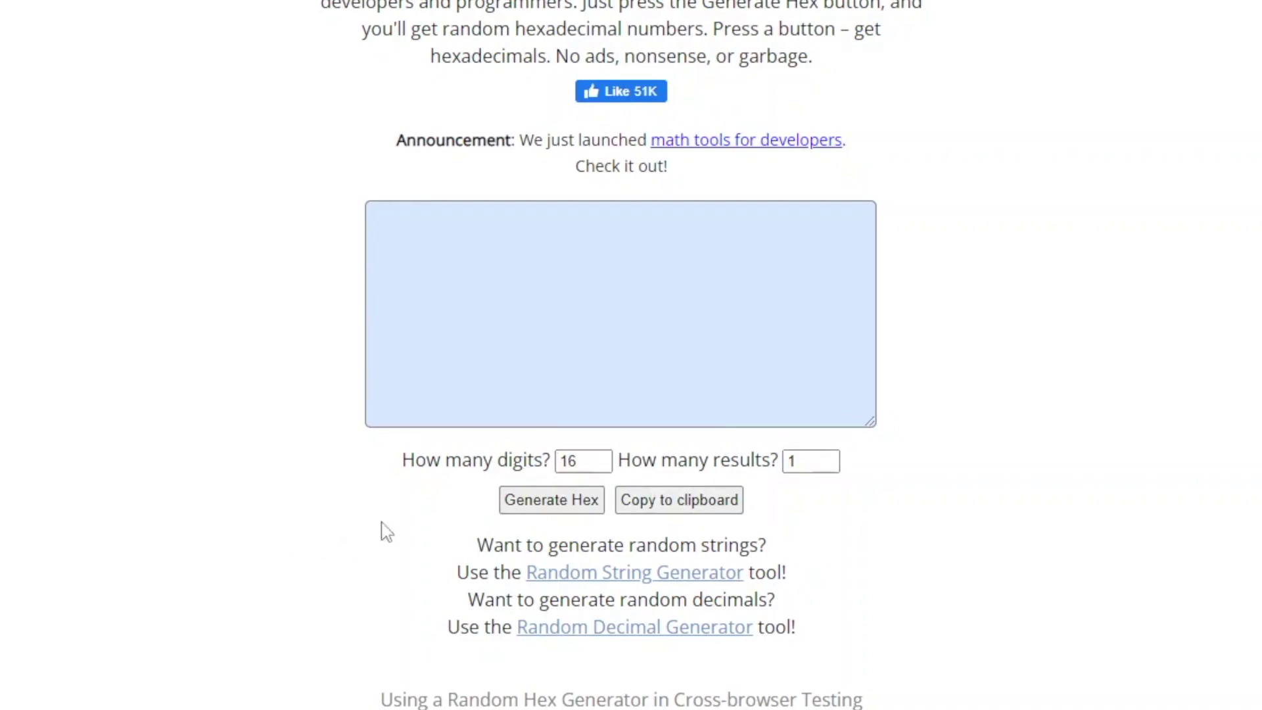
Generate a 16-digit hex value and try selecting it in the result box.
click(557, 506)
click(465, 204)
key(ctrl+a)
click(575, 227)
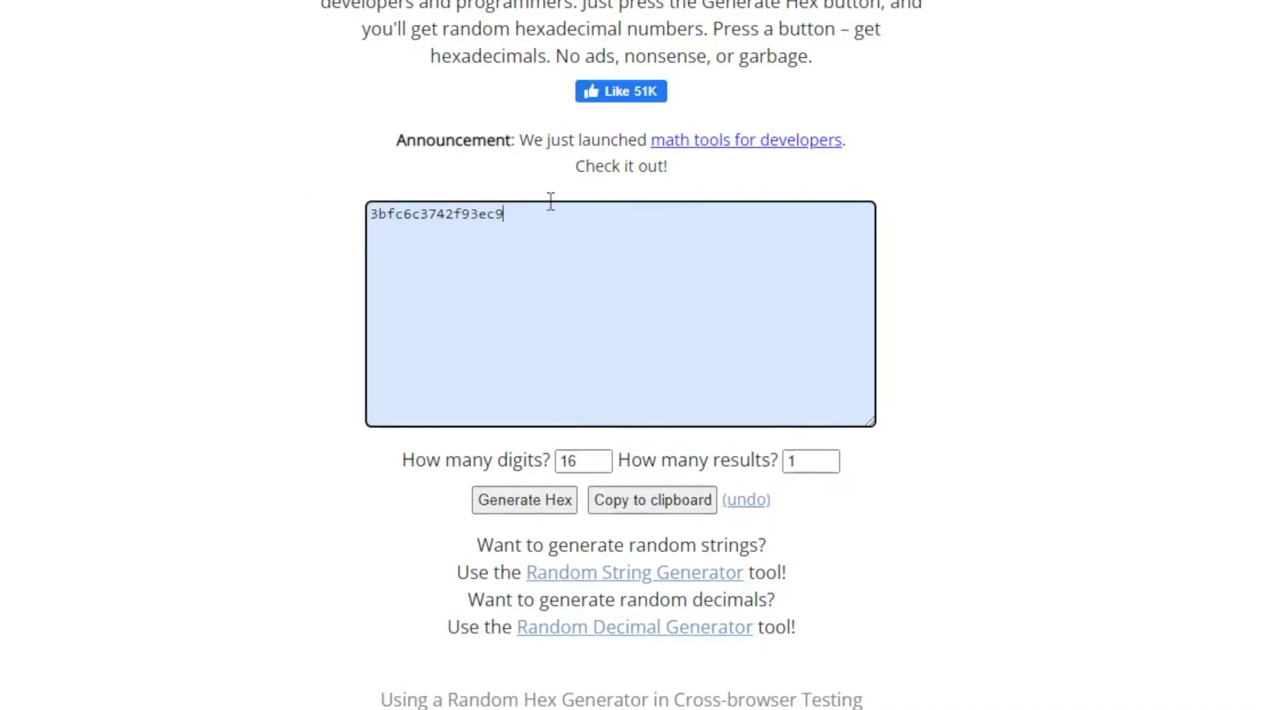
drag(580, 274, 441, 273)
click(578, 274)
drag(577, 275, 472, 272)
click(577, 274)
drag(577, 275, 440, 272)
click(622, 272)
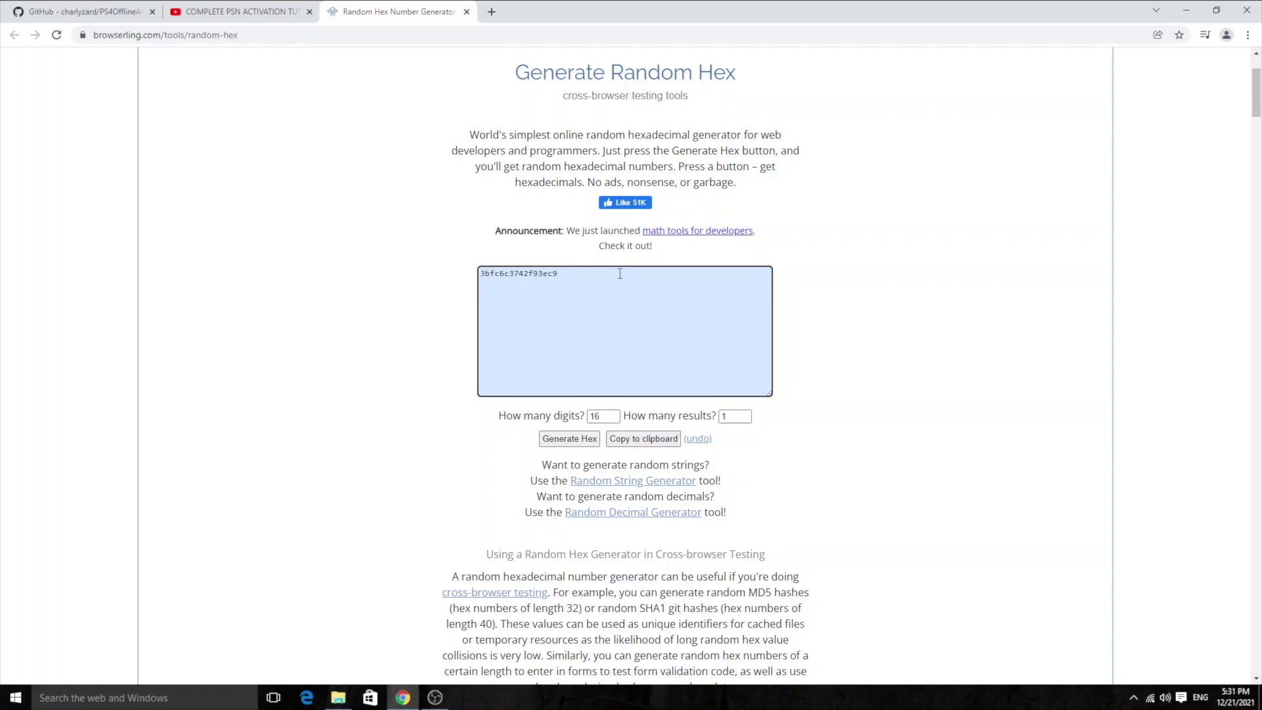
click(577, 441)
click(576, 441)
click(576, 442)
click(575, 443)
click(573, 443)
click(574, 444)
click(573, 443)
click(574, 445)
click(574, 445)
click(526, 281)
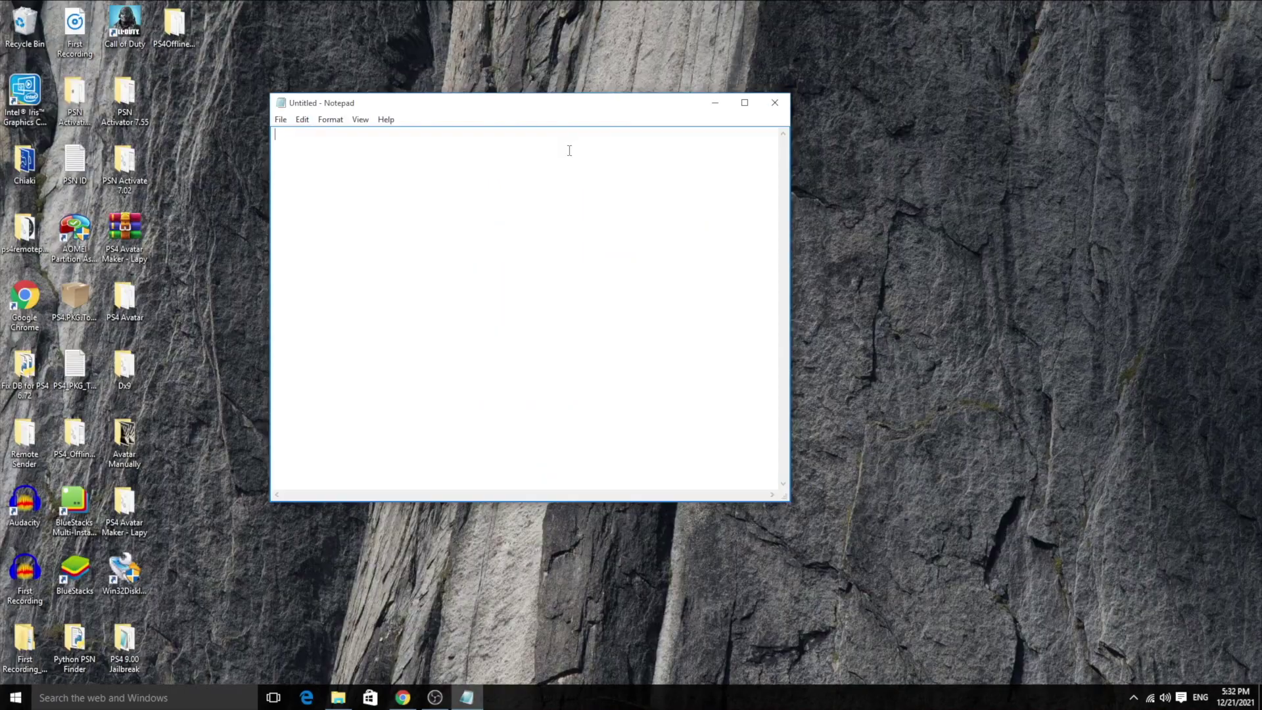
key(ctrl+v)
key(ctrl+a)
click(456, 158)
drag(670, 118, 1038, 134)
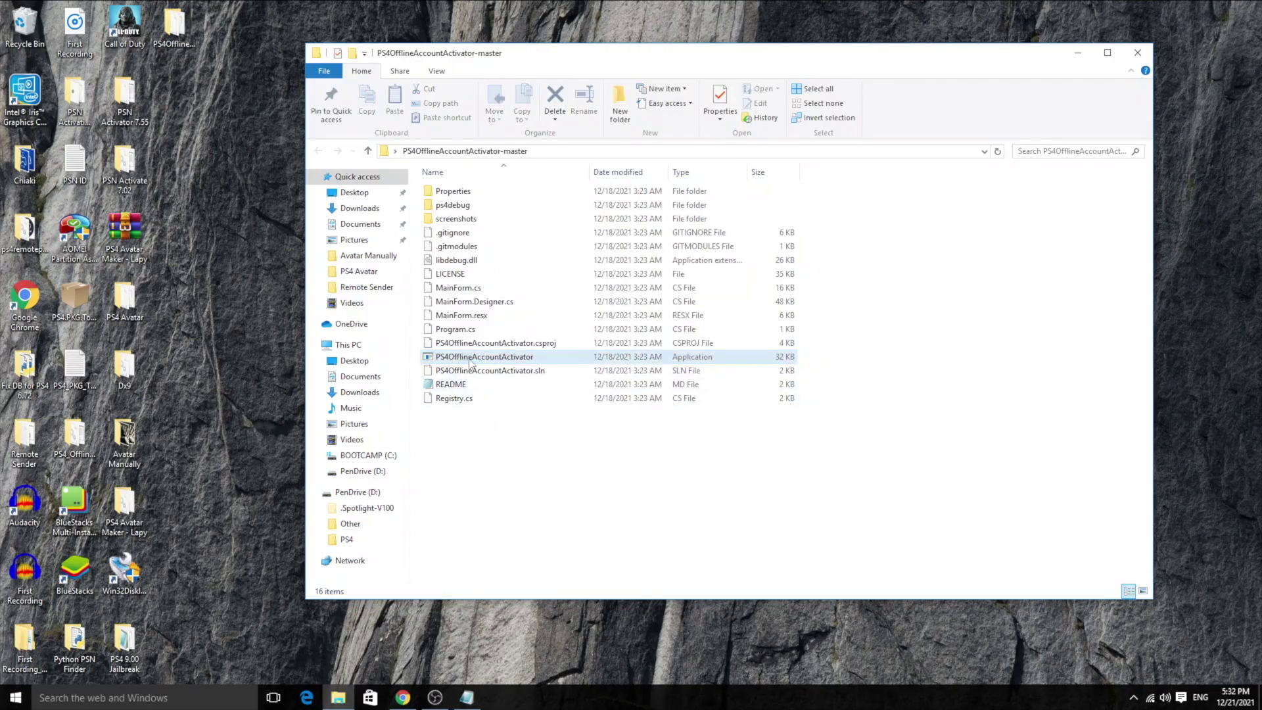
double_click(471, 360)
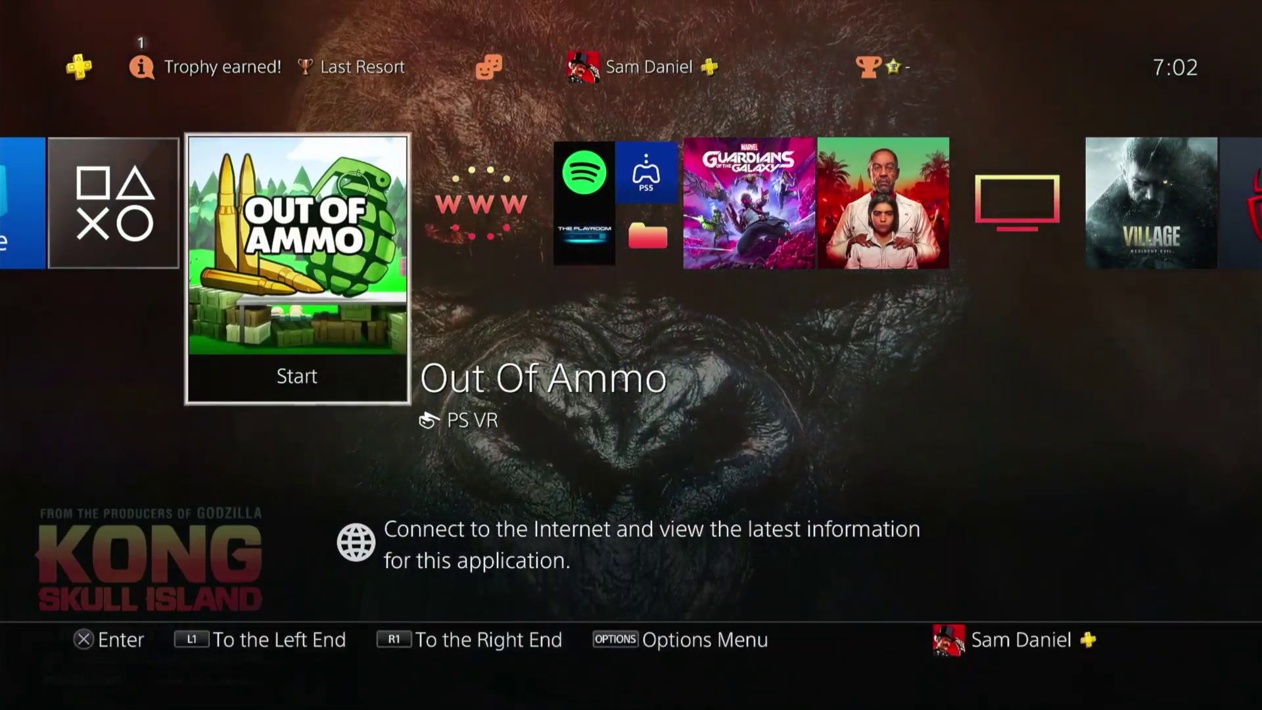
Open Settings > Network from the PS4 home screen.
key(Left)
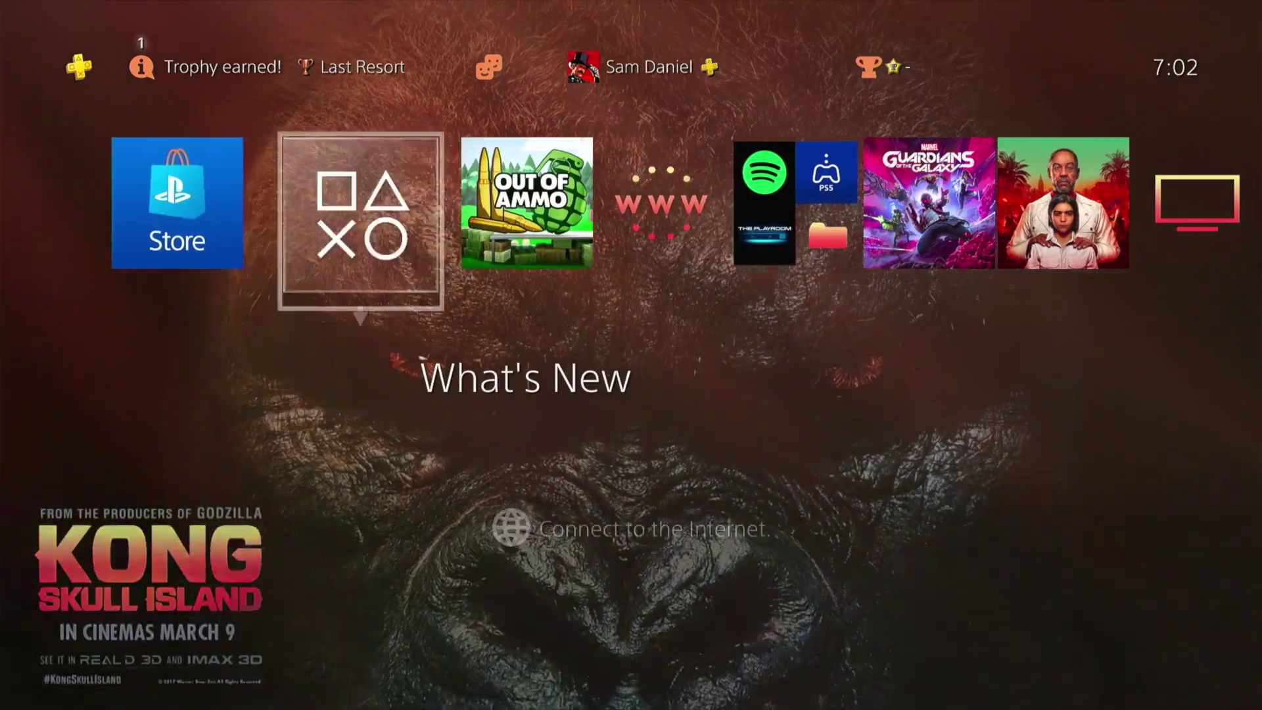
key(Left)
key(Right)
key(Right)
key(Right)
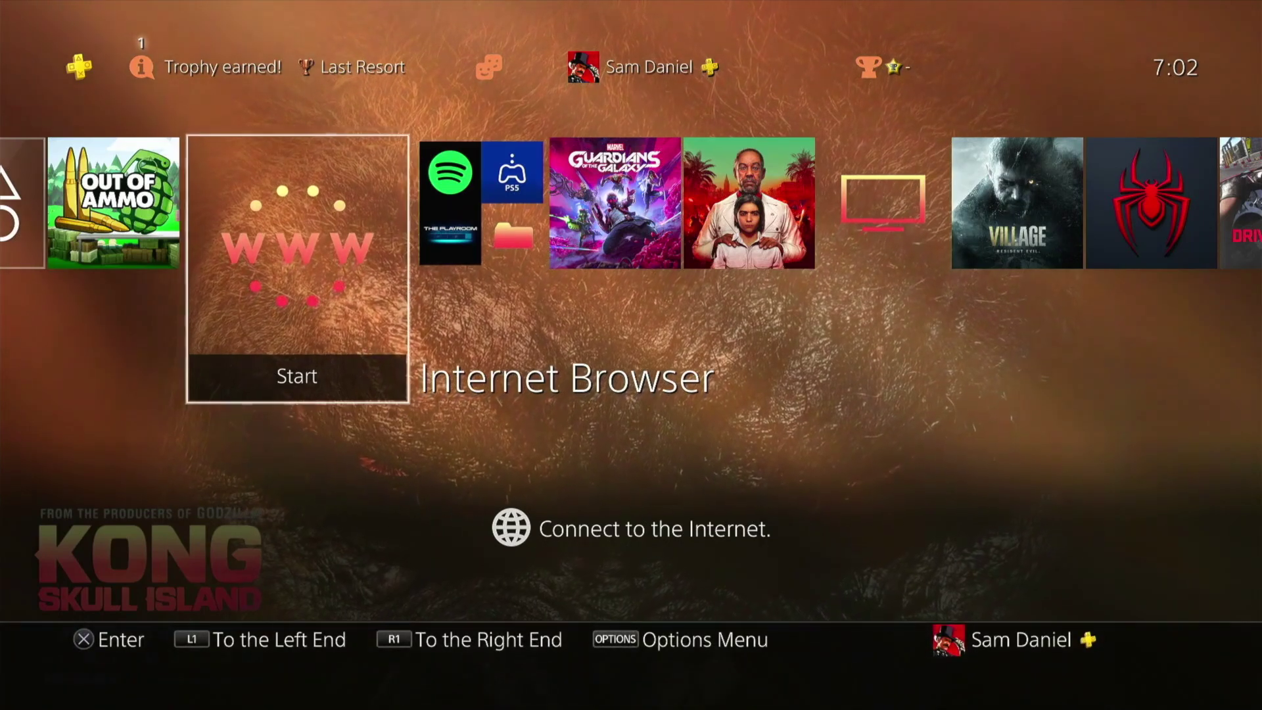
key(Up)
key(Left)
key(Return)
key(Down)
key(Down)
key(Down)
key(Return)
Connect to the JioFi3_30D1D1 Wi-Fi network and review the connection status.
key(Up)
key(Return)
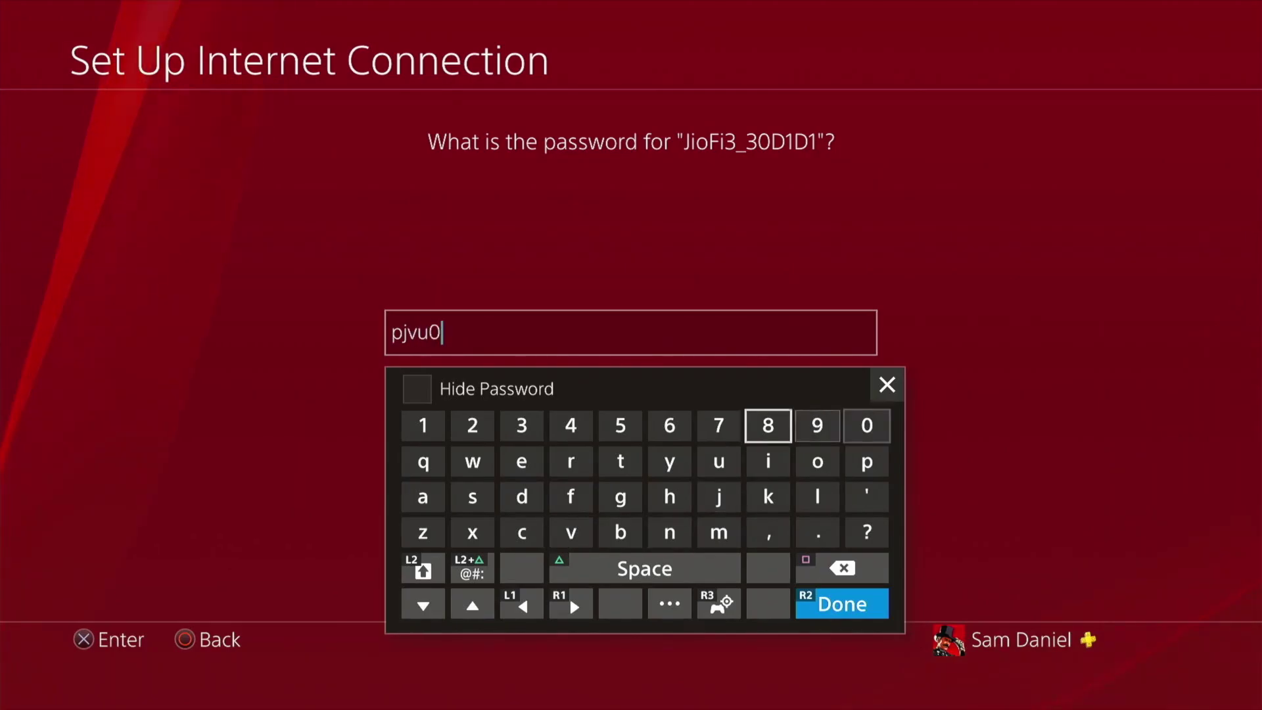
key(Return)
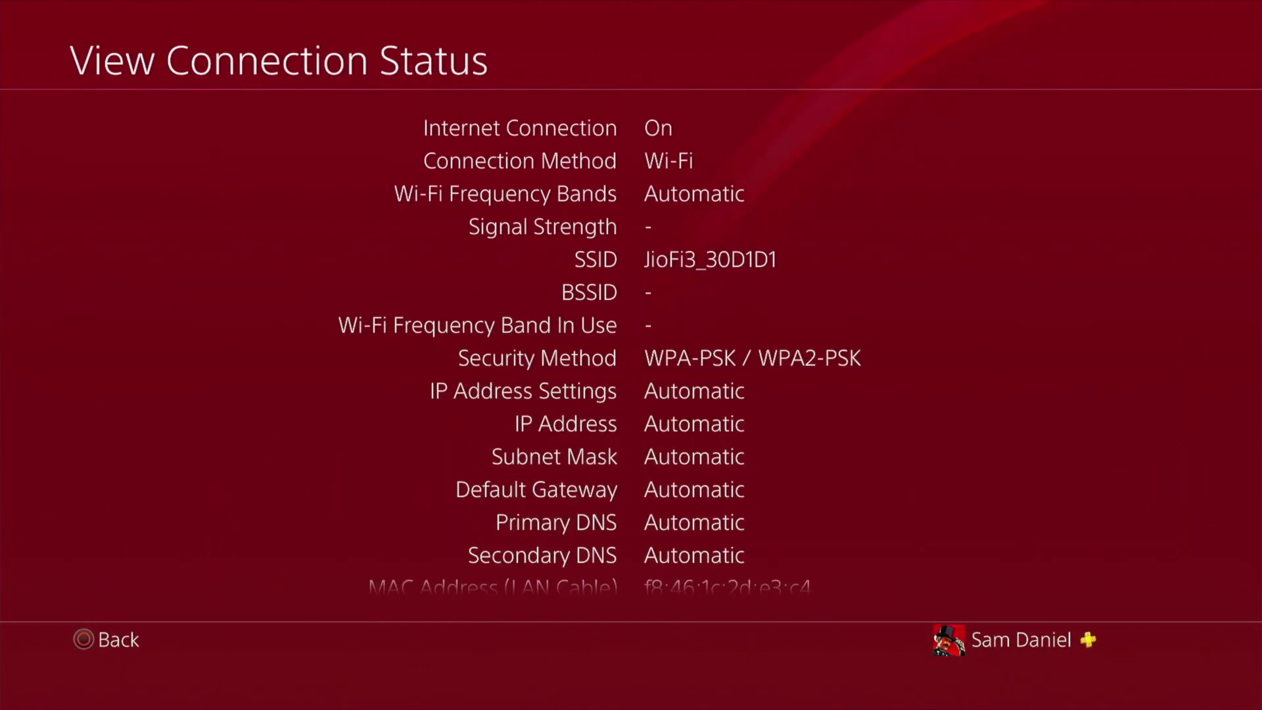
key(Down)
key(Up)
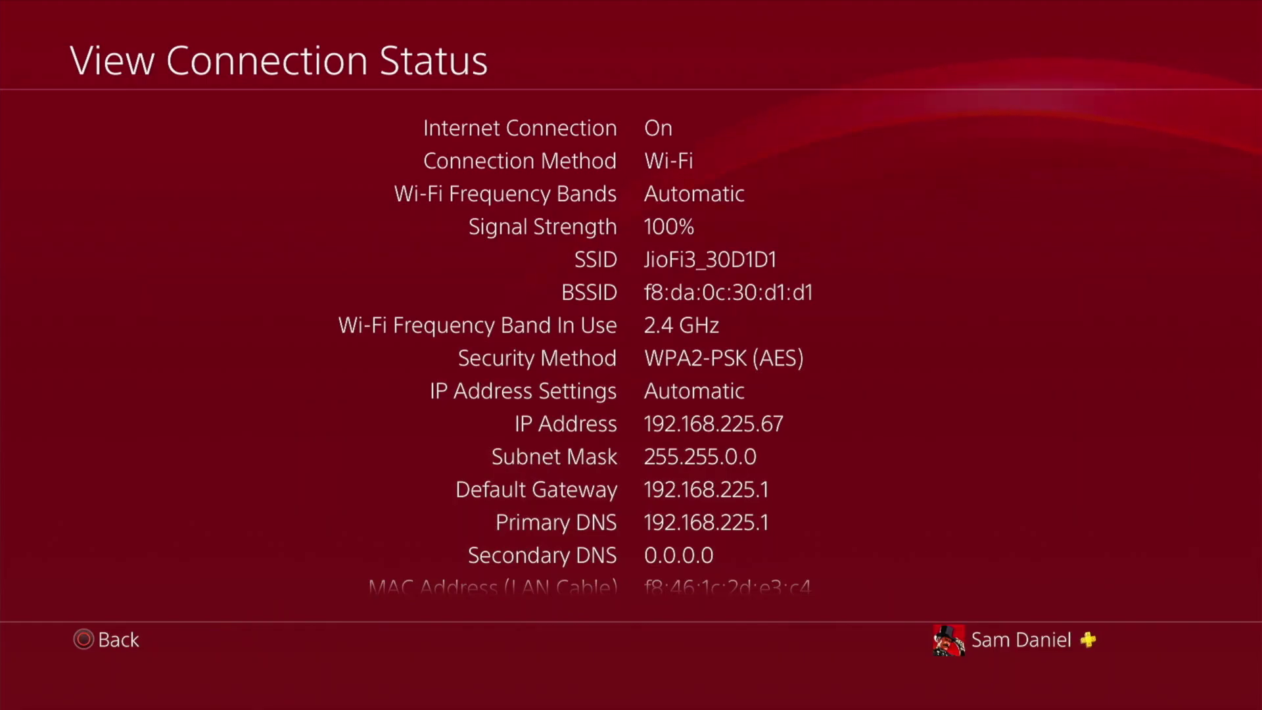
key(Escape)
key(Escape)
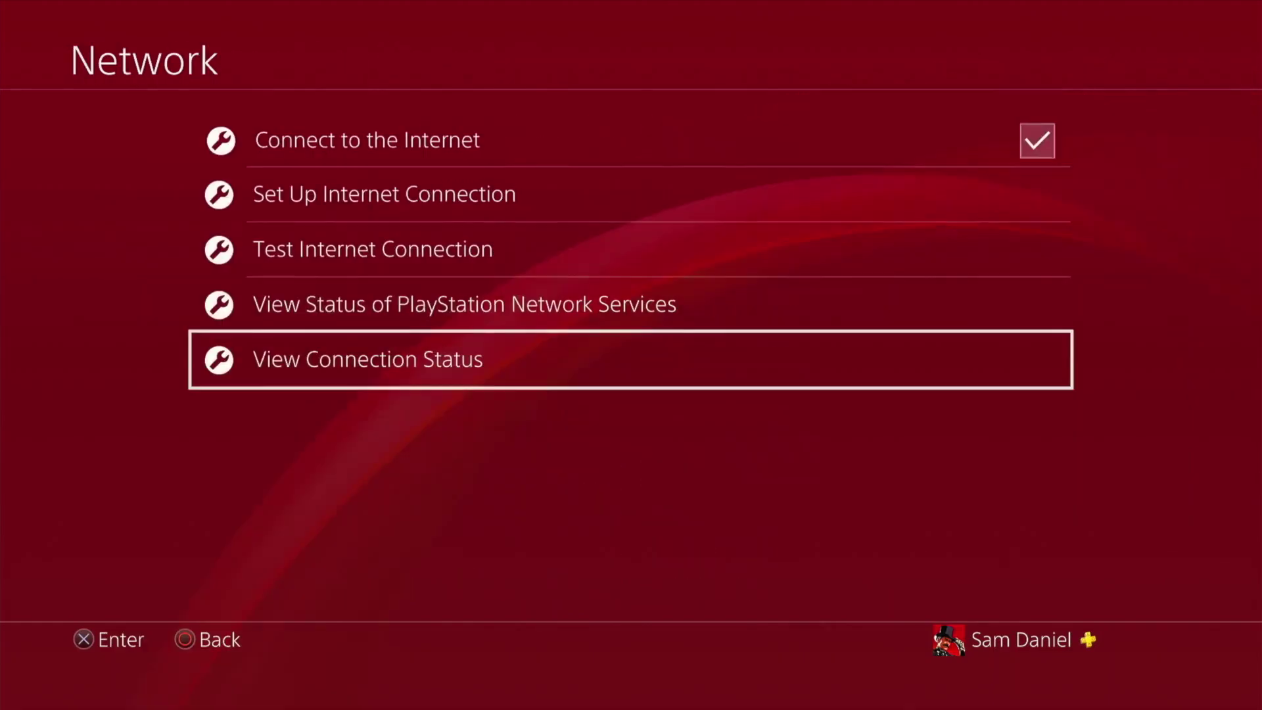
key(Escape)
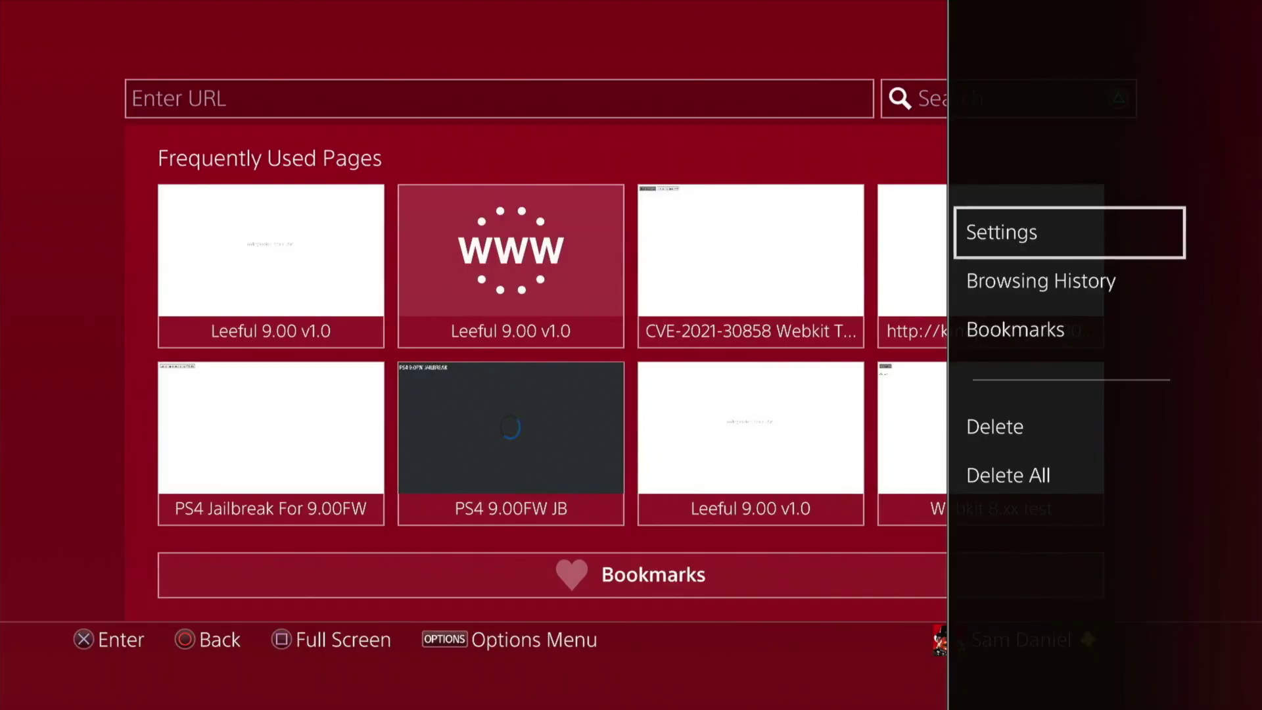
In the Internet Browser's Settings, delete cookies and confirm the deletion.
key(Return)
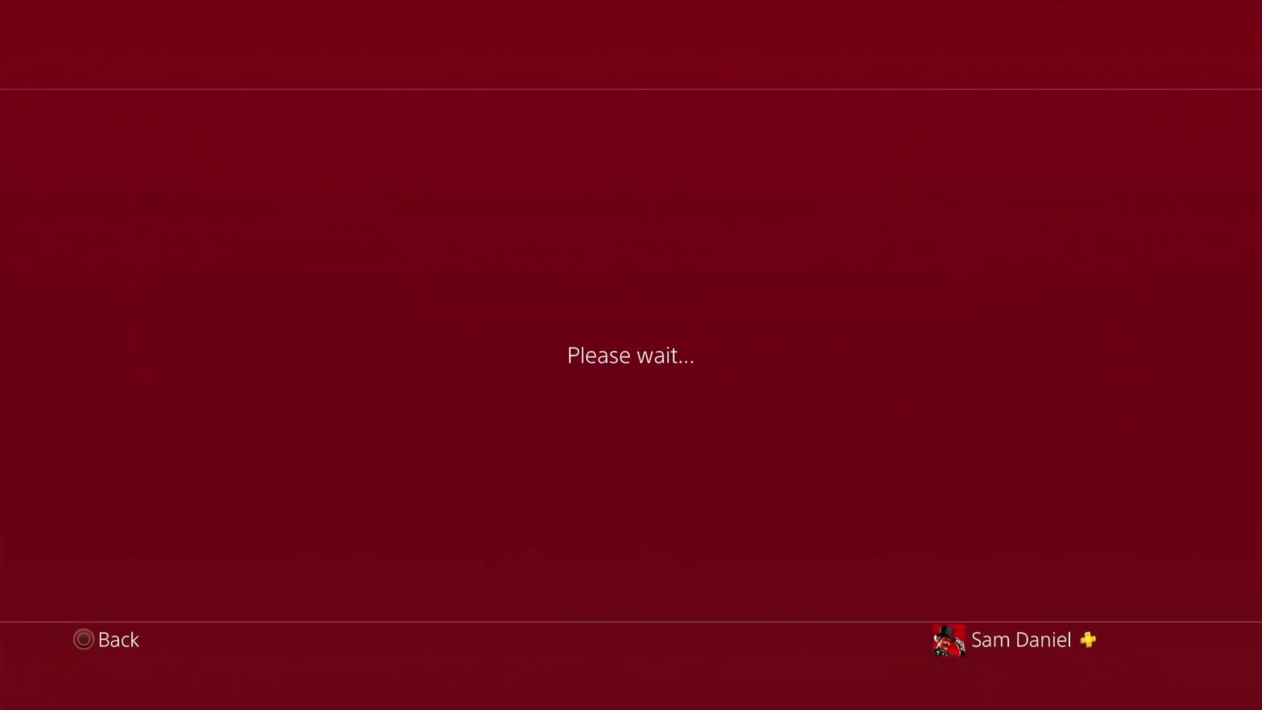
key(Down)
key(Return)
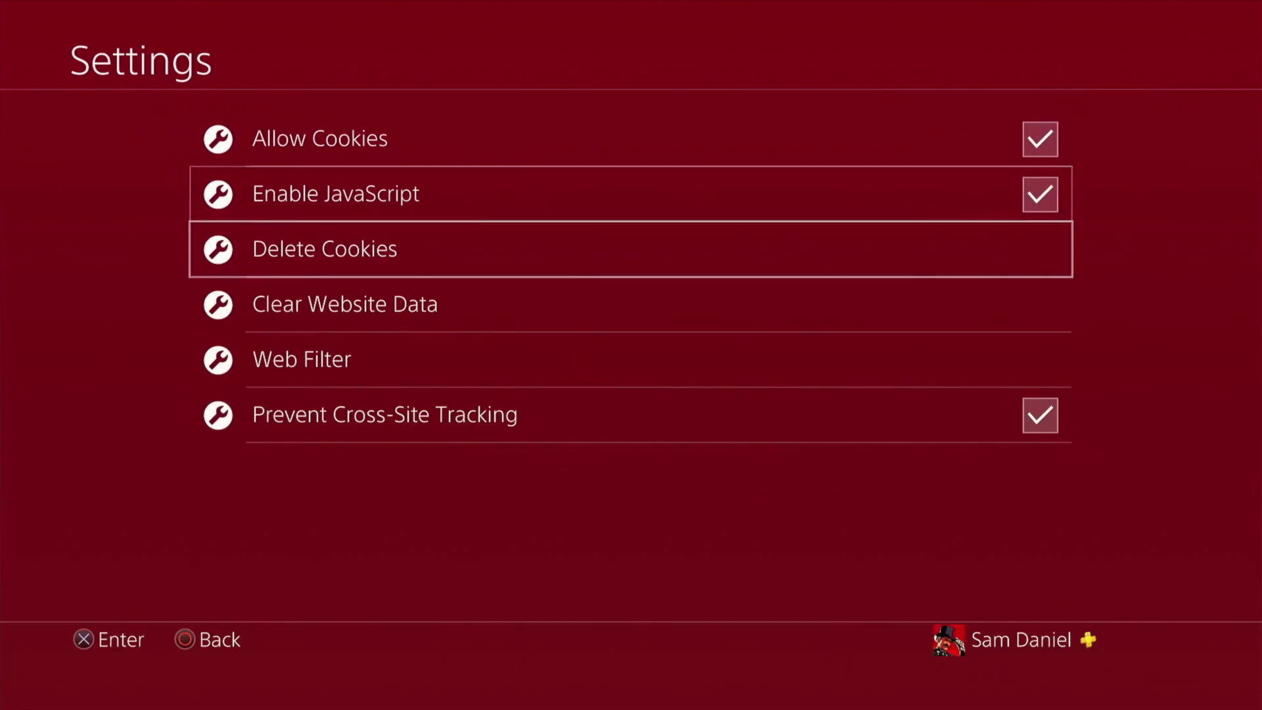
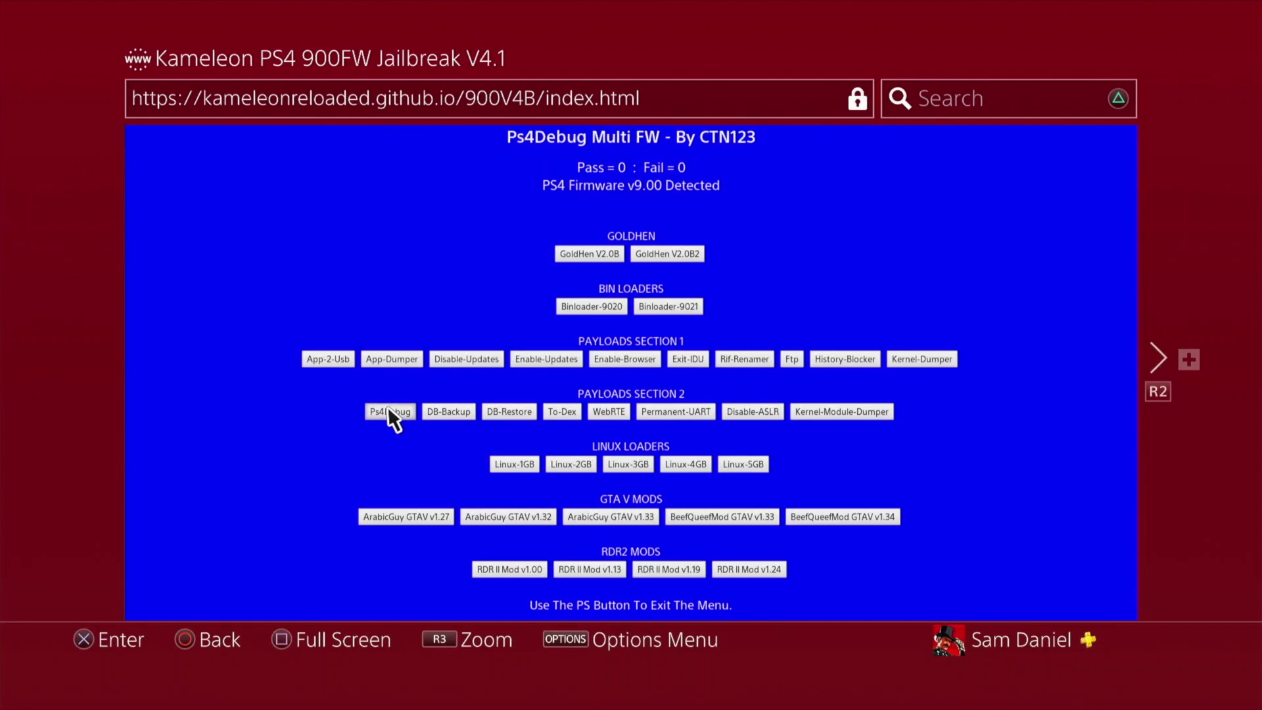
Load the Ps4Debug payload from Payloads Section 2, bringing up the insert-USB prompt.
click(390, 411)
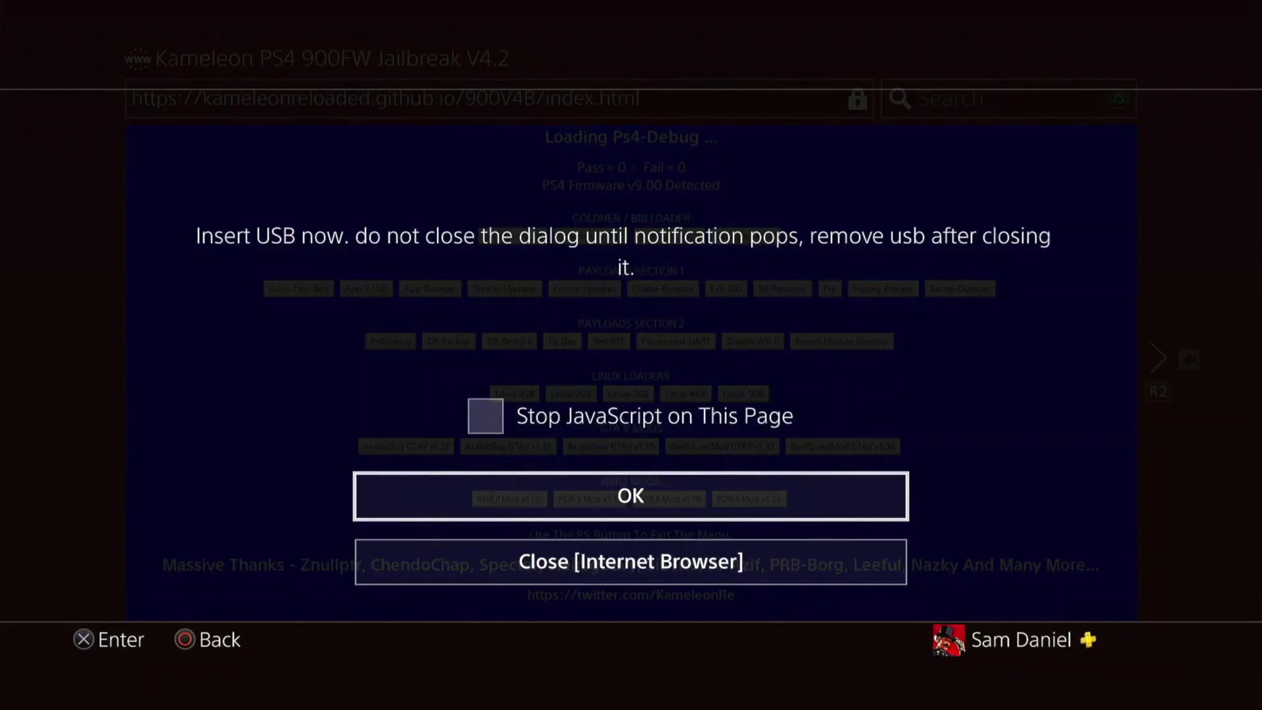
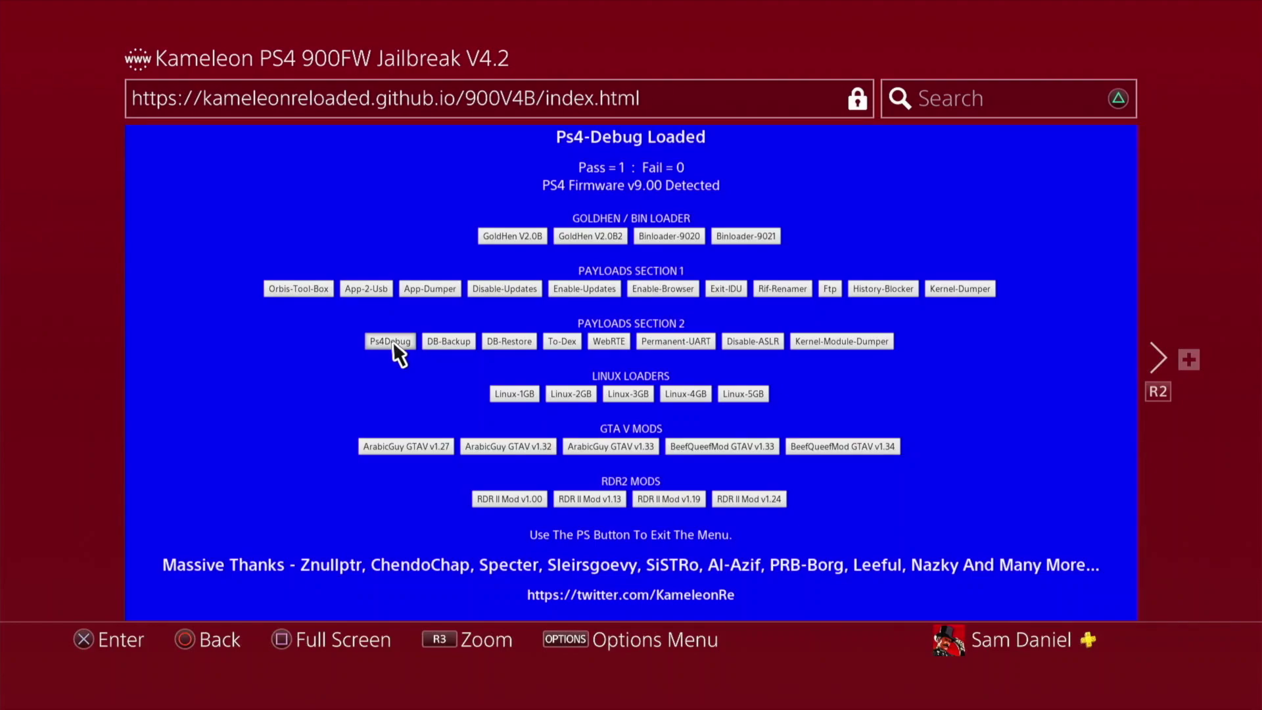
Leave the Kameleon page with Ps4-Debug loaded and go back to the PS4 home screen.
key(super)
Open Settings from the home screen's function area.
key(Up)
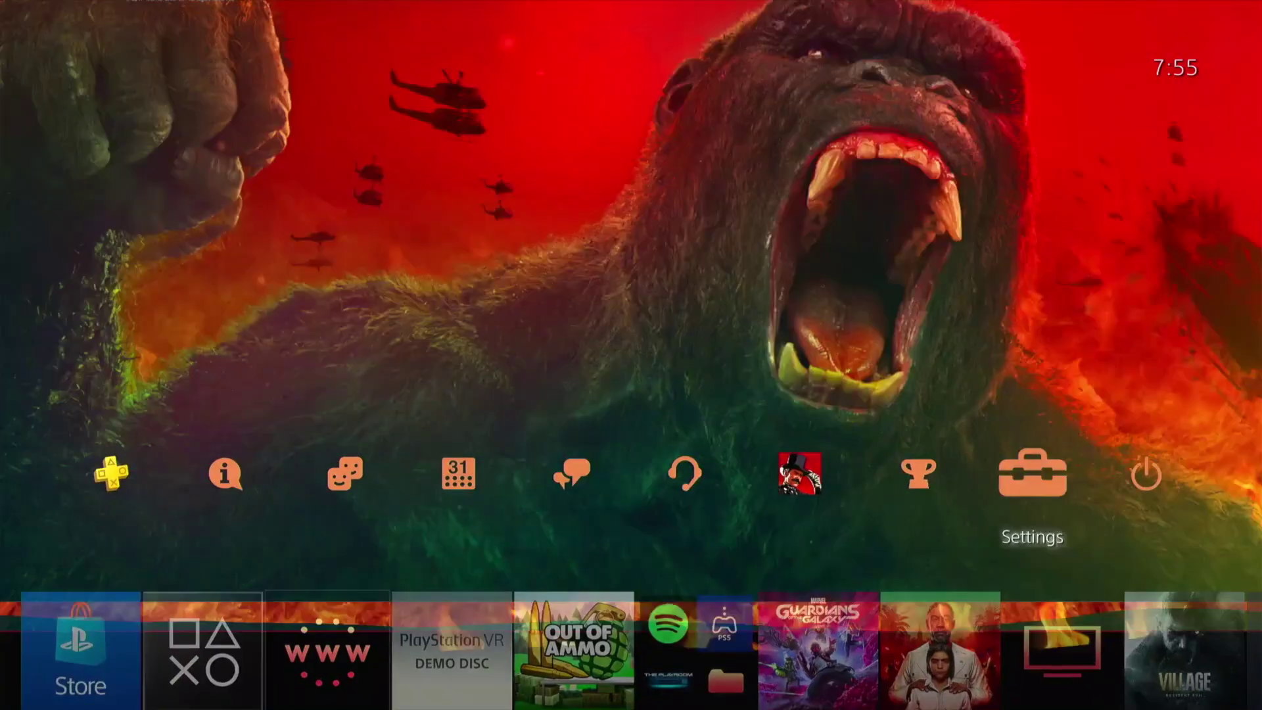
key(Right)
key(Left)
key(Return)
Go to Network > View Connection Status to display IP address 192.168.225.67.
key(Down)
key(Down)
key(Down)
key(Down)
key(Down)
key(Up)
key(Up)
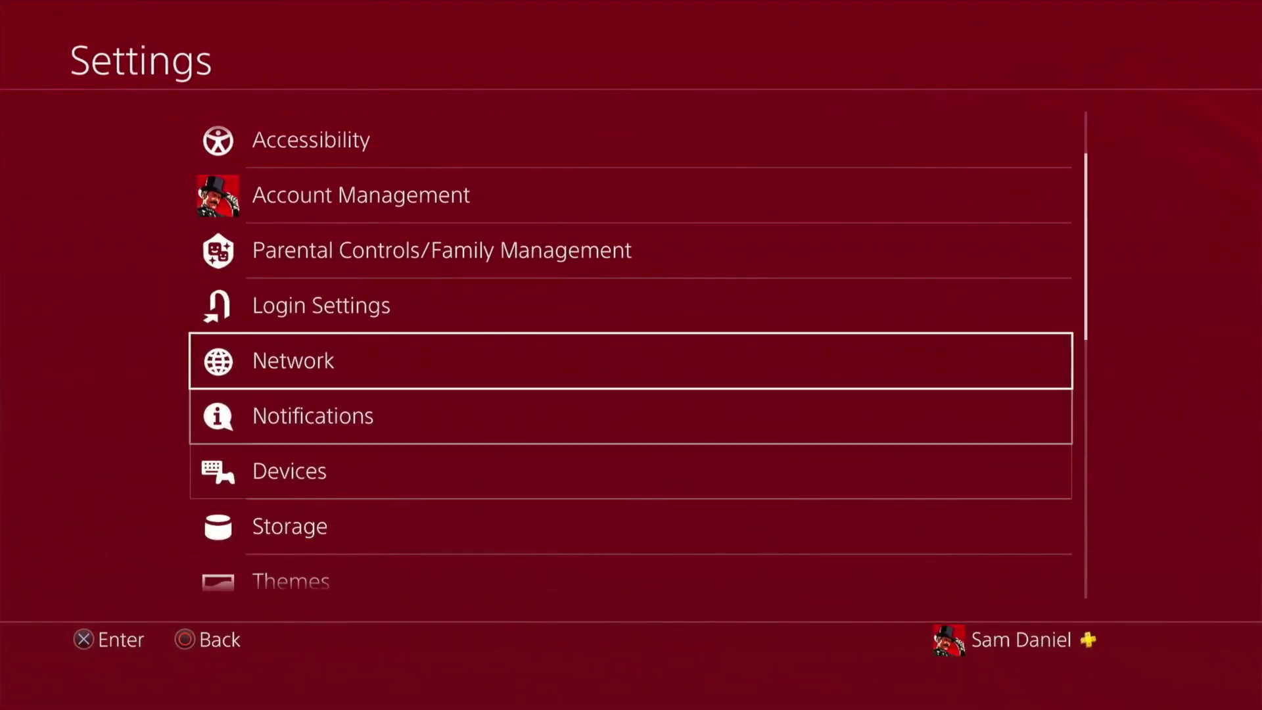
key(Return)
key(Down)
key(Down)
key(Down)
key(Down)
key(Return)
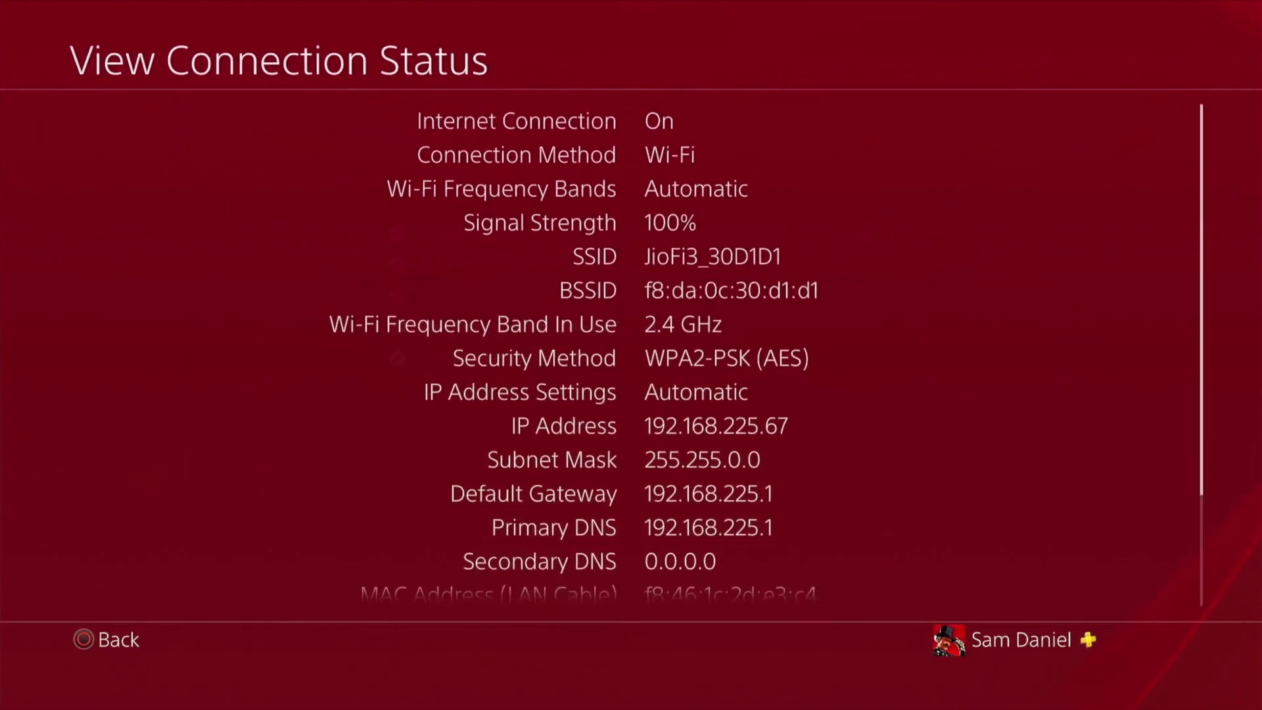